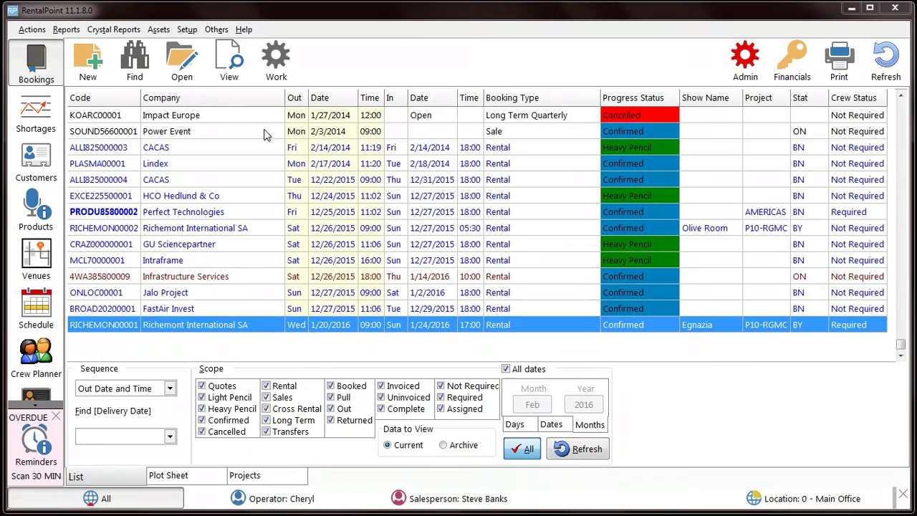
Step: Review the web services licensing list and select two technicians' web services logins
left_click(188, 30)
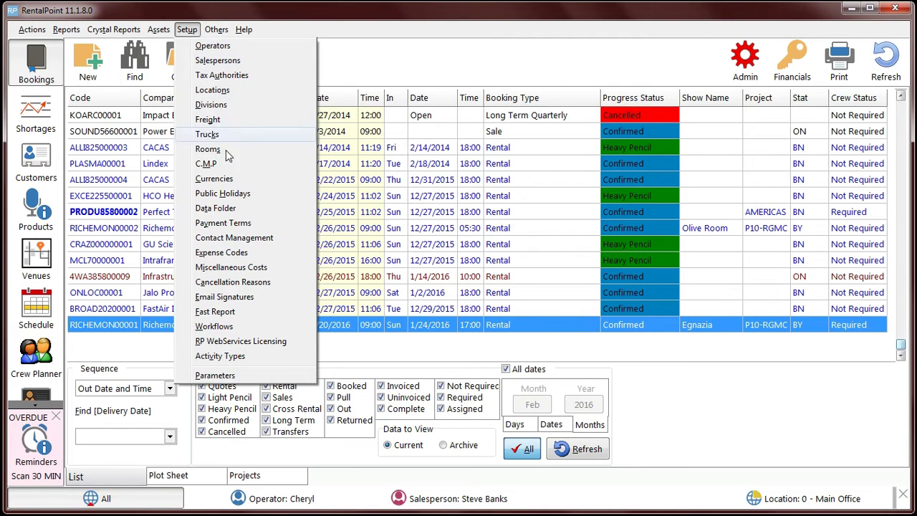
left_click(270, 342)
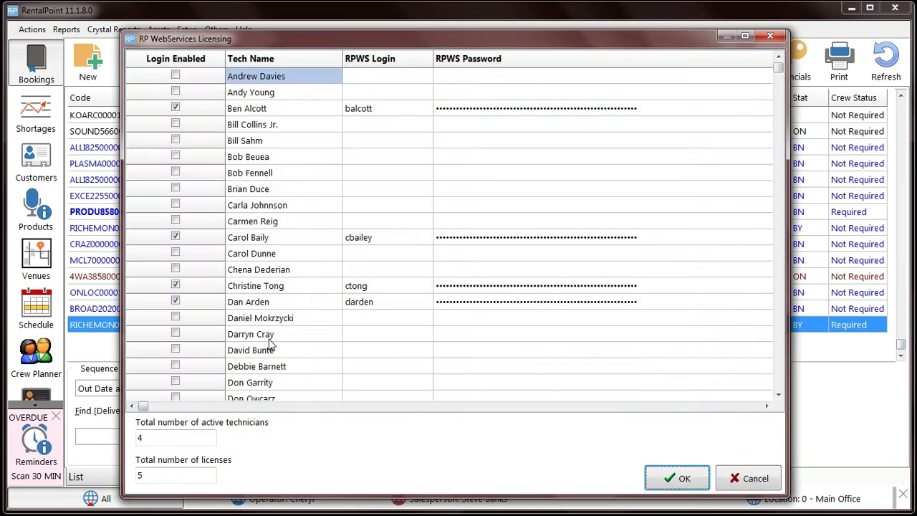
left_click(379, 240)
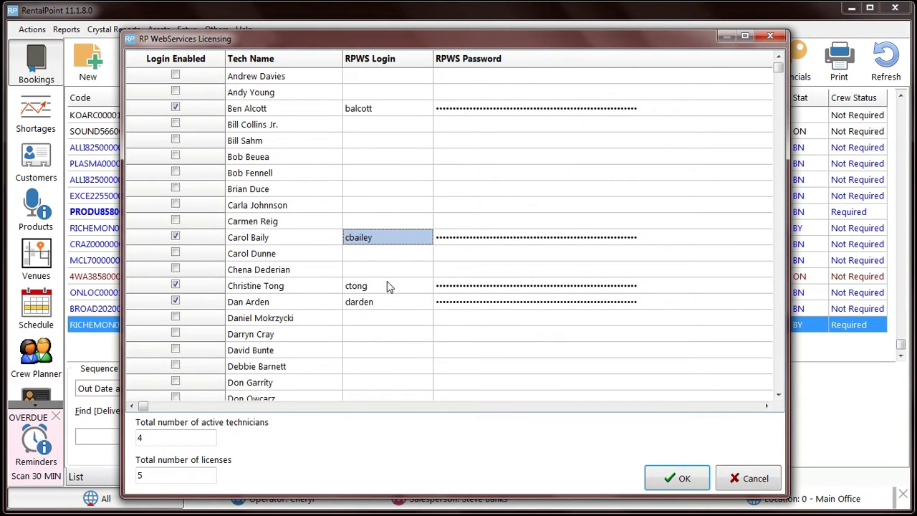
left_click(388, 304)
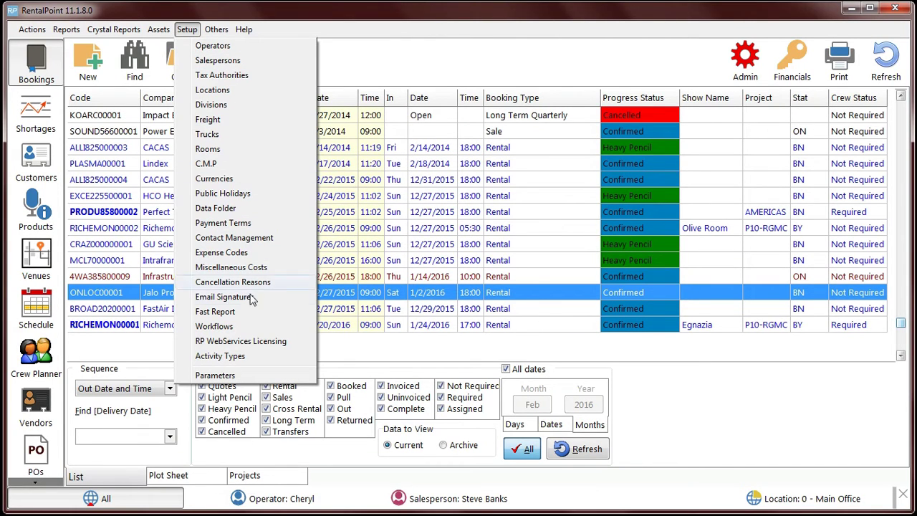
Step: Tick RPWS for the Vacation and Doctor Appt activity types in Activity Types Setup
left_click(256, 358)
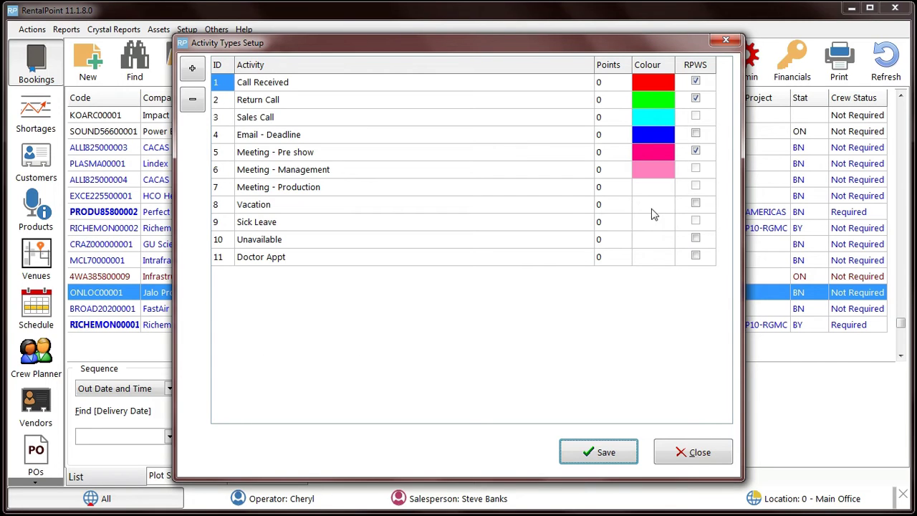
left_click(695, 204)
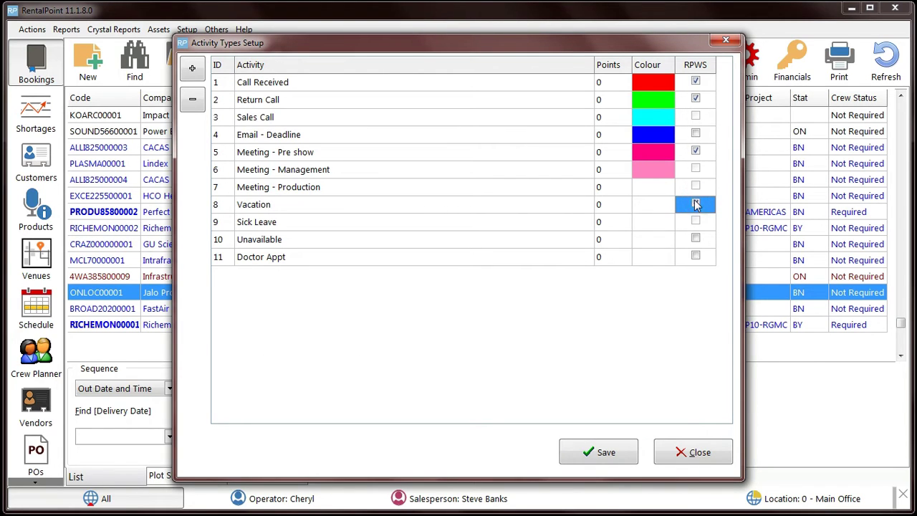
left_click(696, 257)
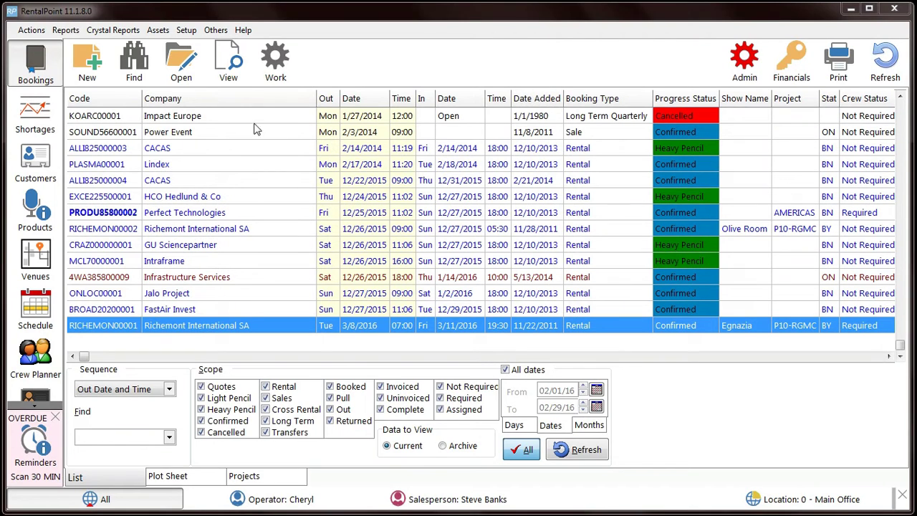
left_click(215, 30)
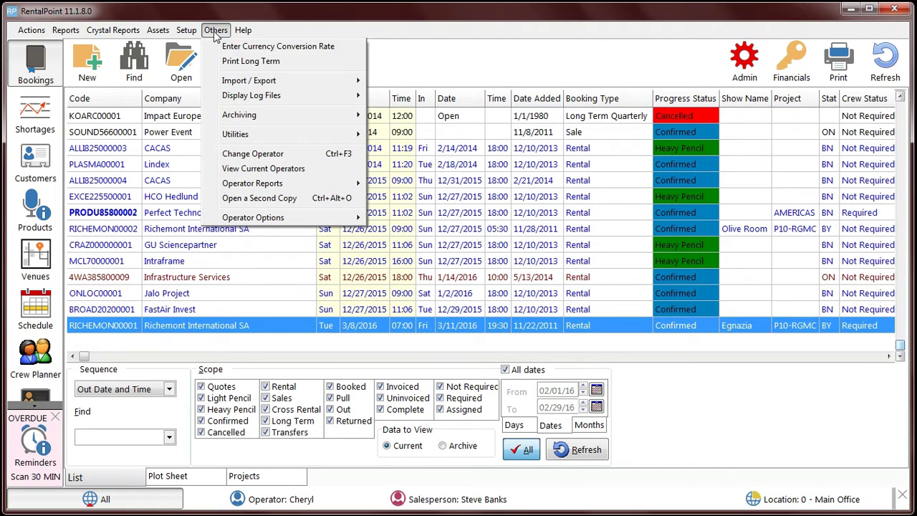
mouse_move(310, 86)
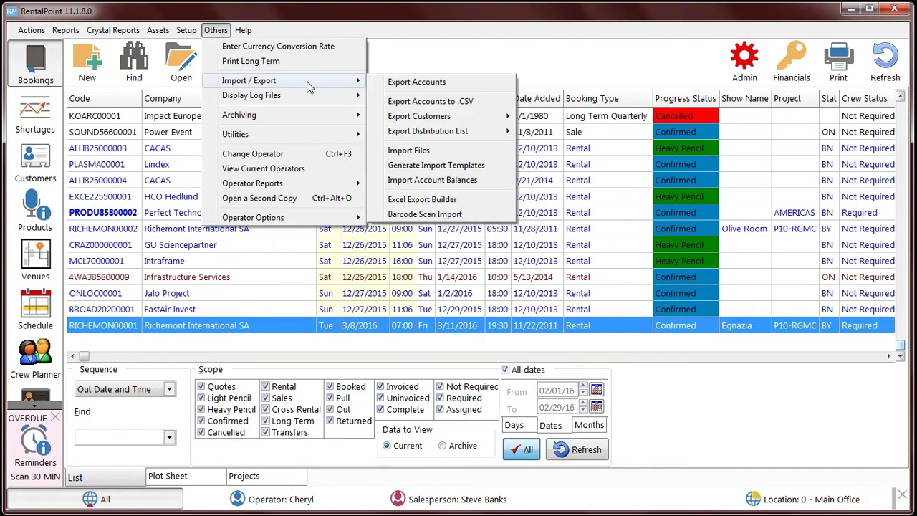
left_click(462, 214)
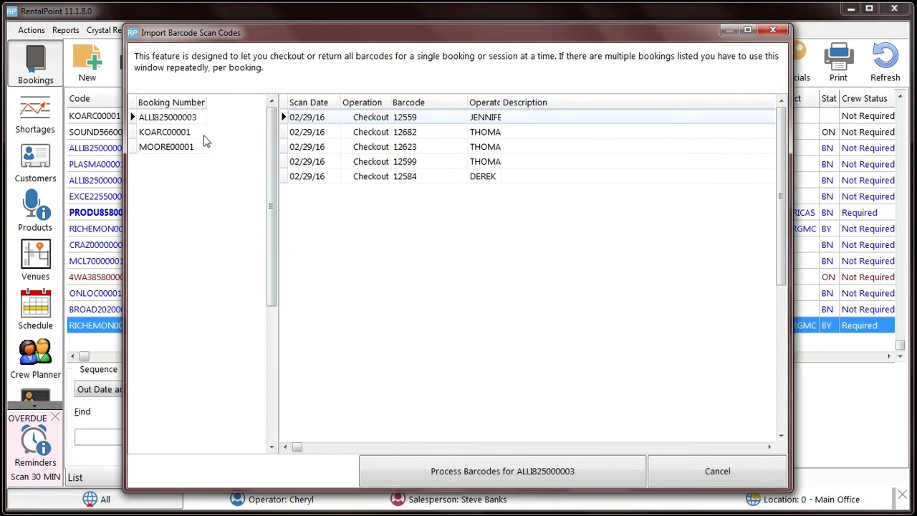
left_click(172, 133)
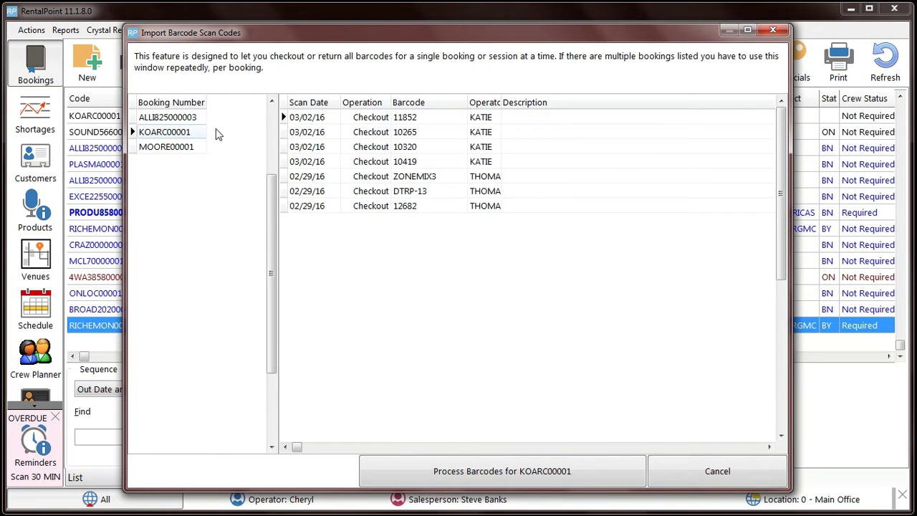
left_click(200, 147)
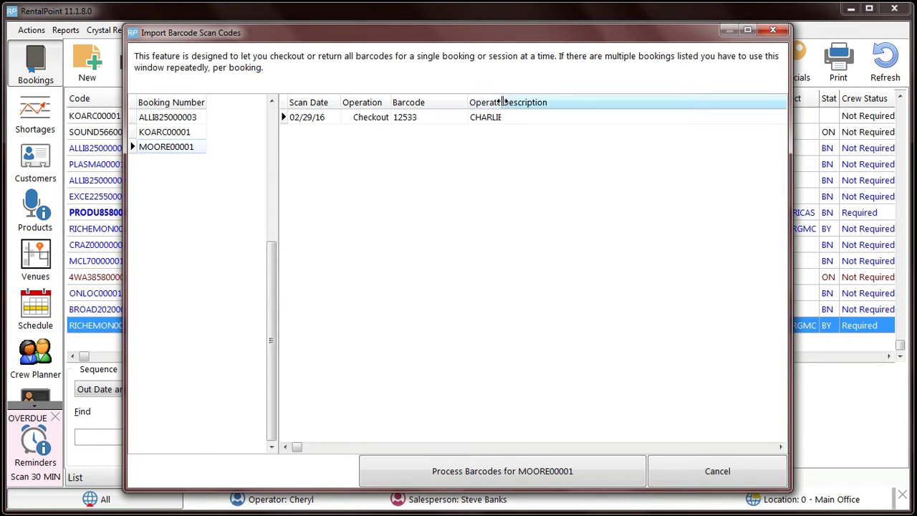
left_click_drag(501, 101, 535, 99)
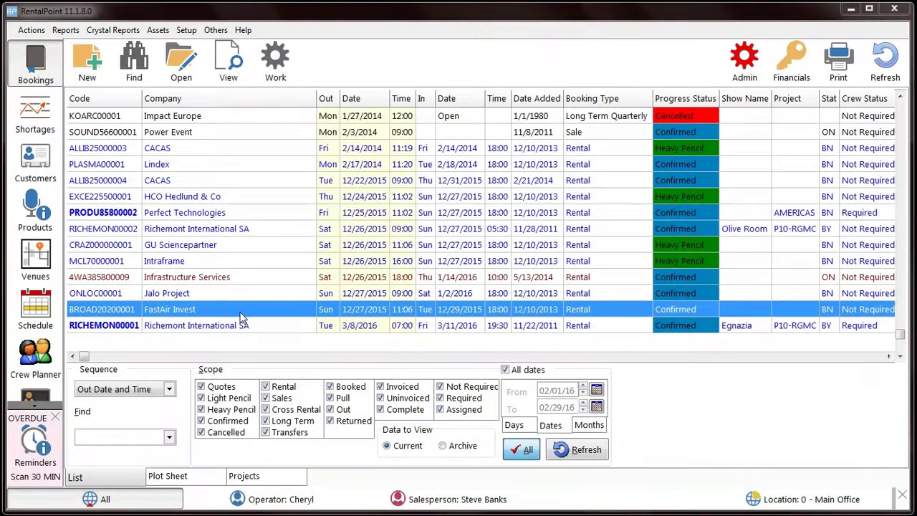
Step: Keep the FastAir Invest Main Foyer heading outside supplied and save the booking without printing
double_click(242, 313)
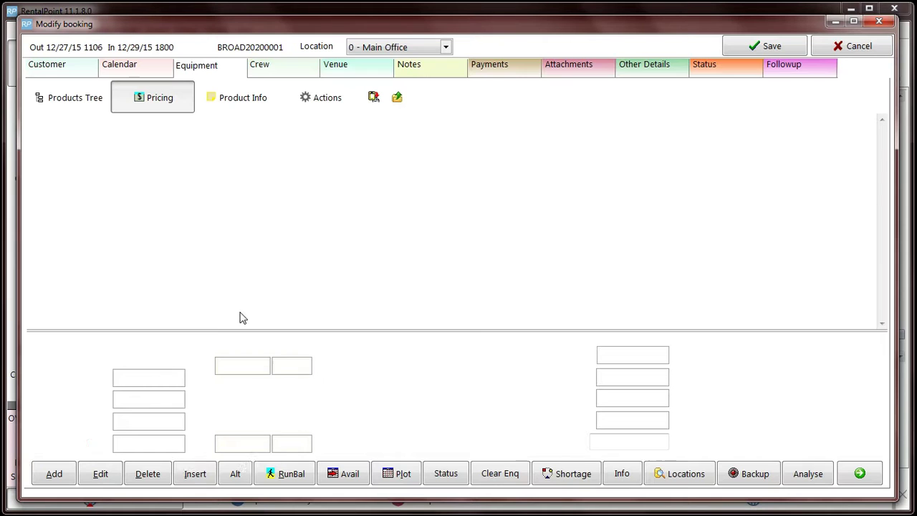
key("Return")
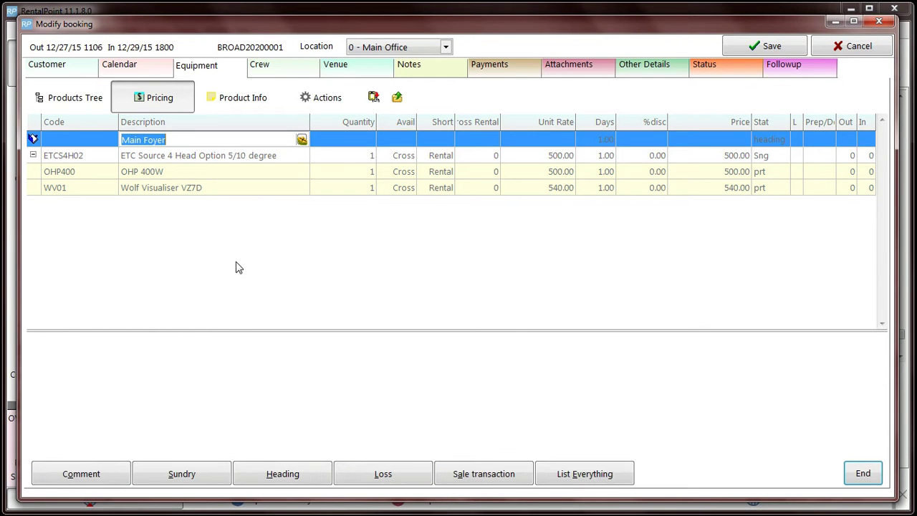
key("Return")
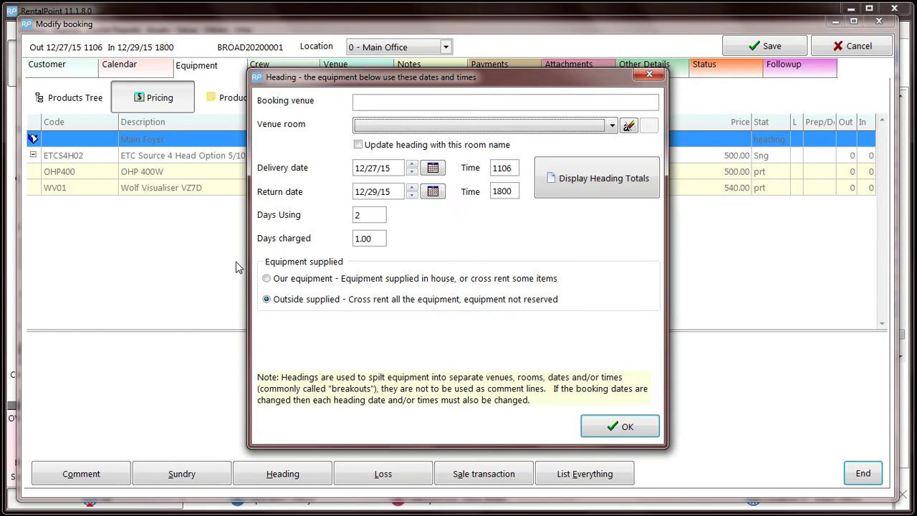
left_click(360, 302)
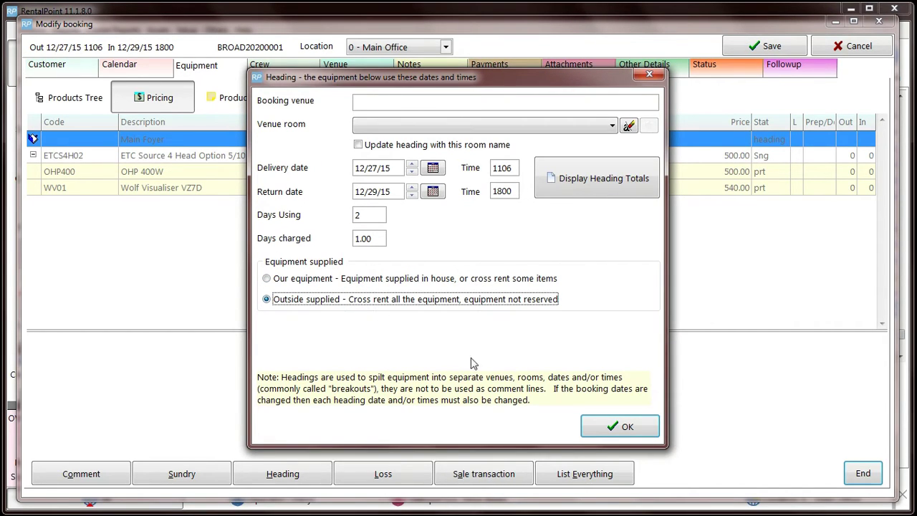
left_click(598, 425)
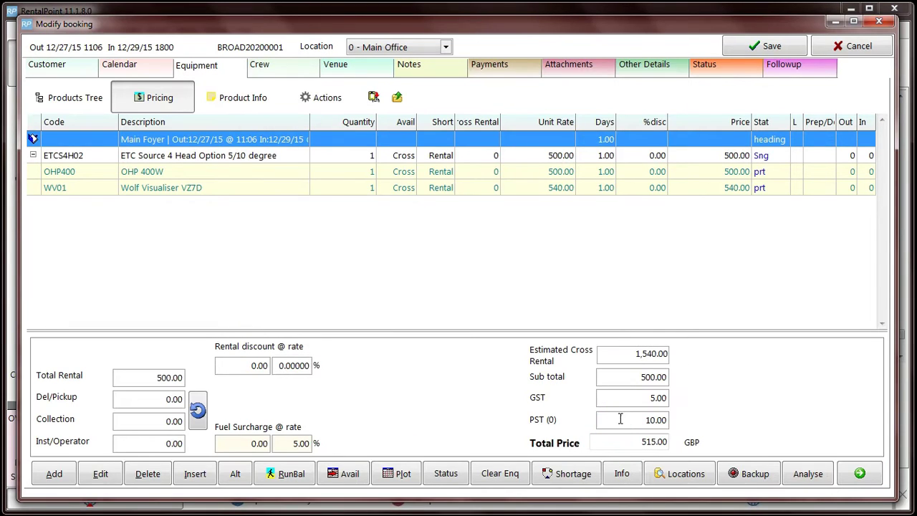
left_click(745, 50)
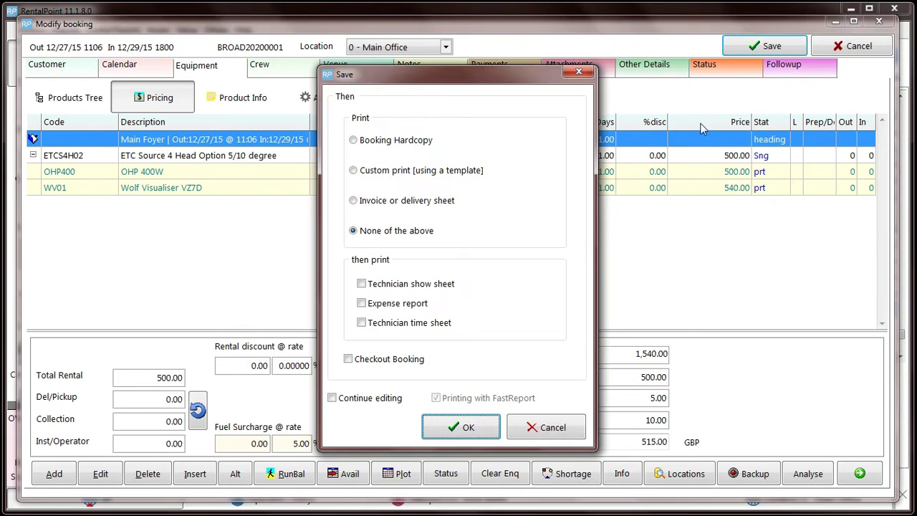
left_click(465, 426)
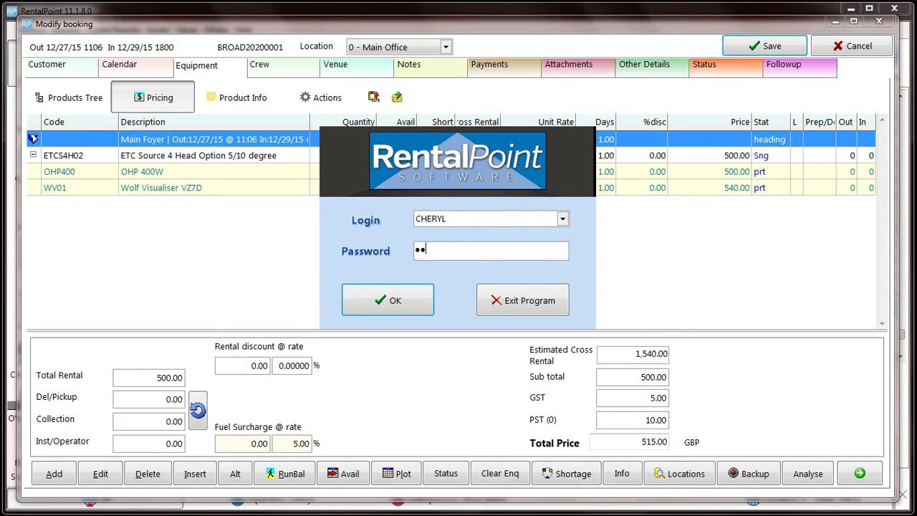
key("Return")
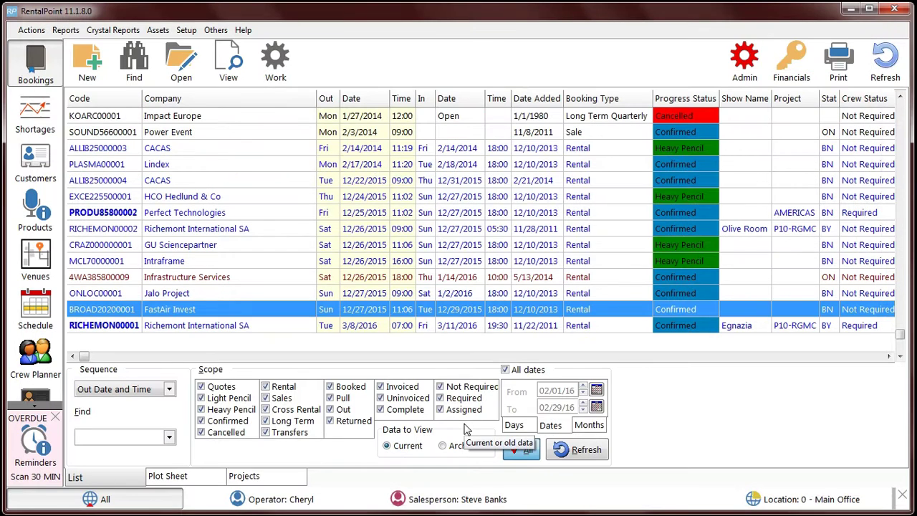
Step: Open the booking's equipment checkout, view the current session, and edit the ETC Source 4 quantity
left_click(275, 72)
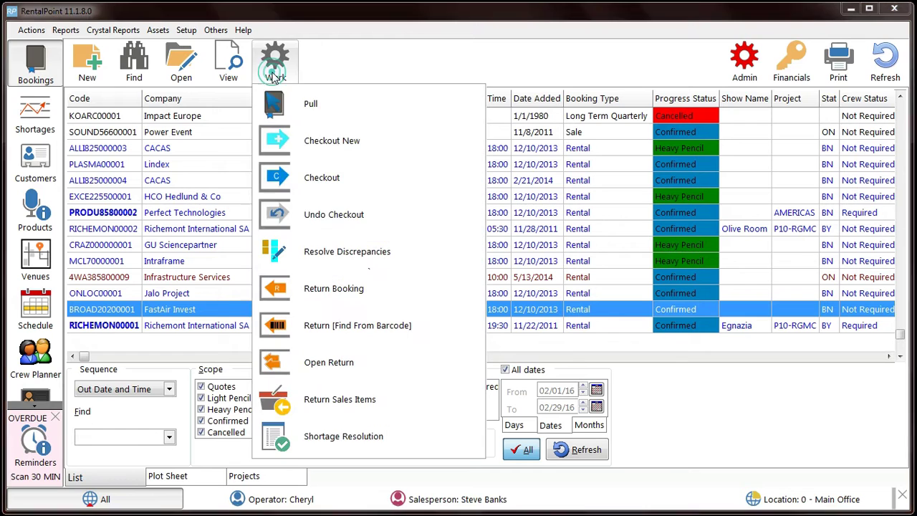
left_click(326, 182)
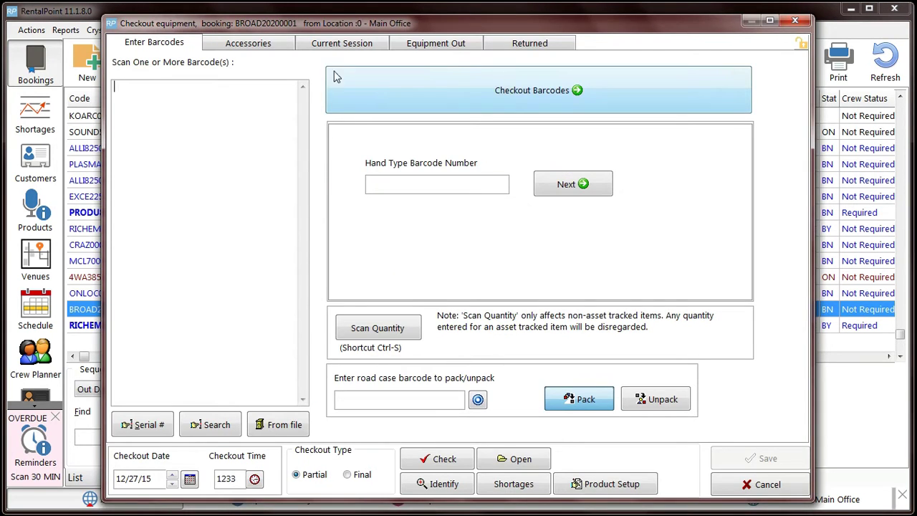
left_click(341, 46)
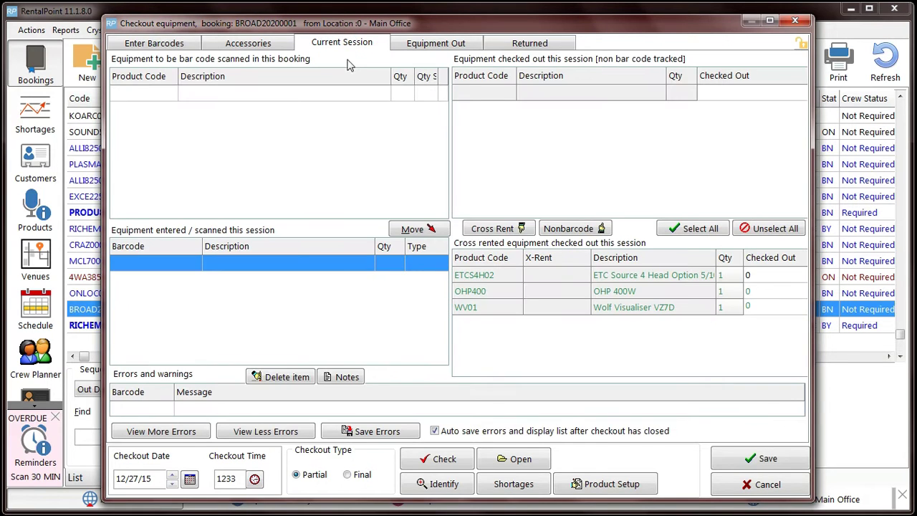
left_click(754, 276)
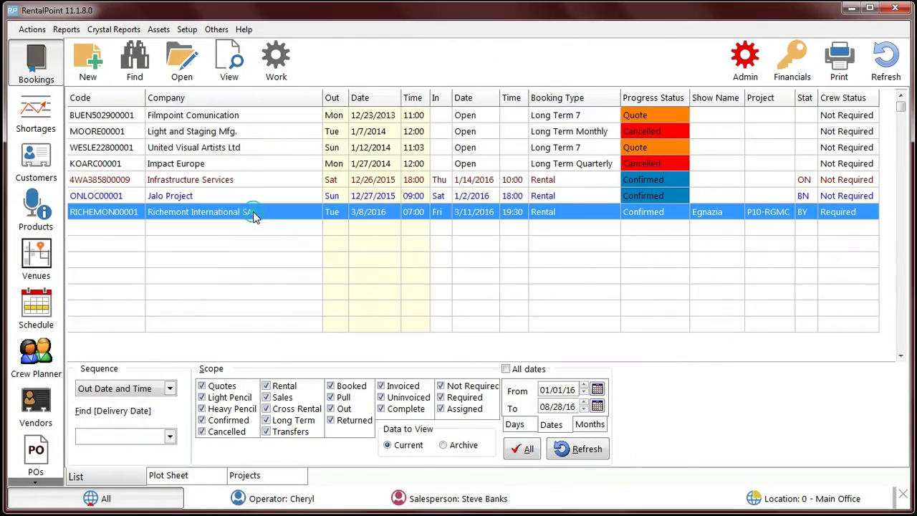
Step: View the Crew Planner for the Richemont International SA booking
right_click(259, 217)
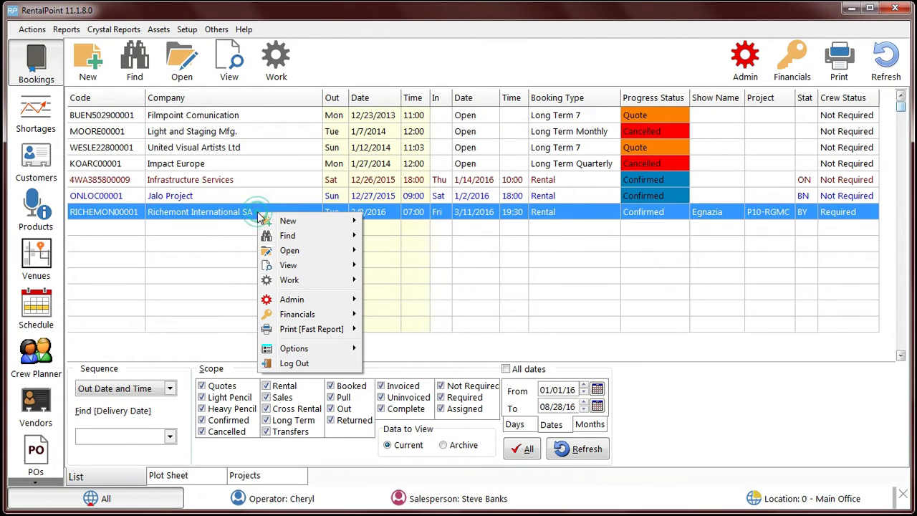
mouse_move(333, 273)
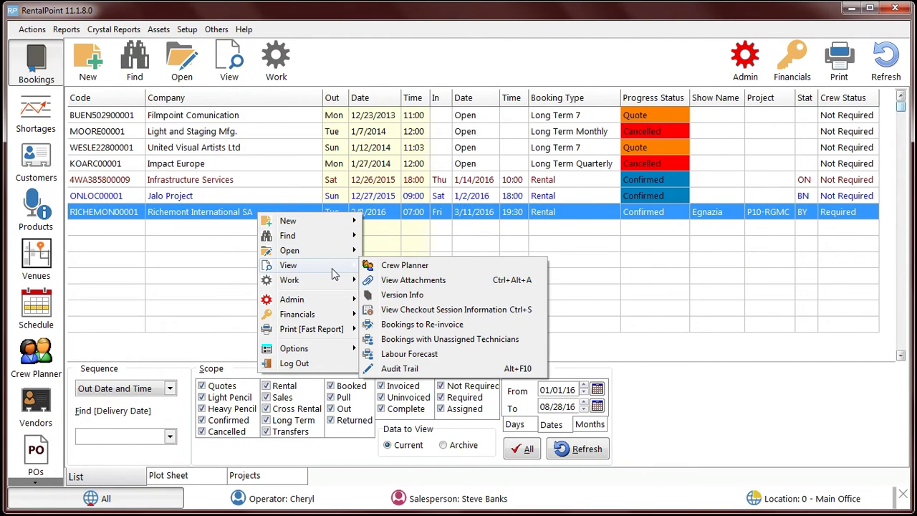
left_click(439, 269)
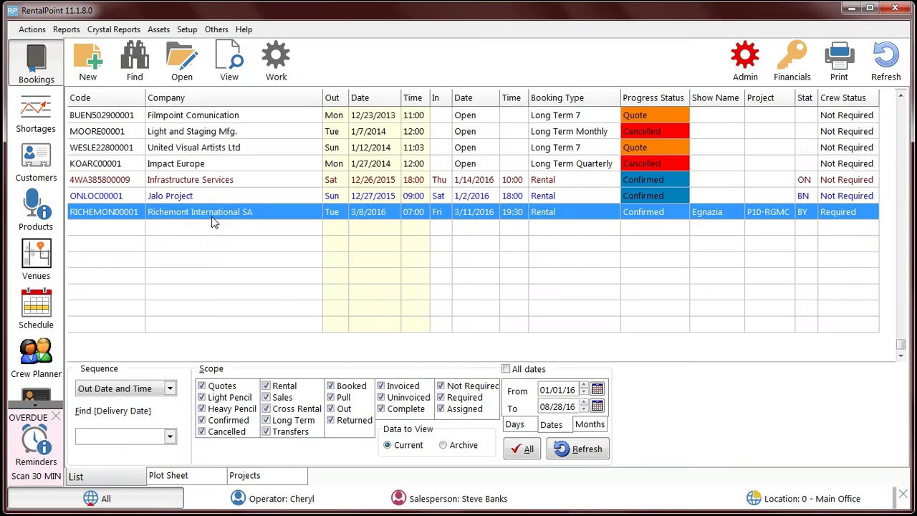
double_click(212, 218)
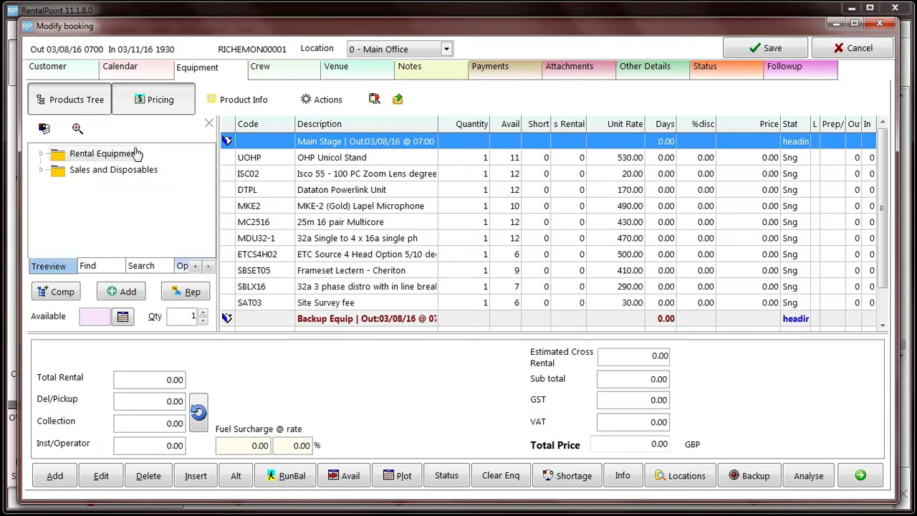
left_click(50, 68)
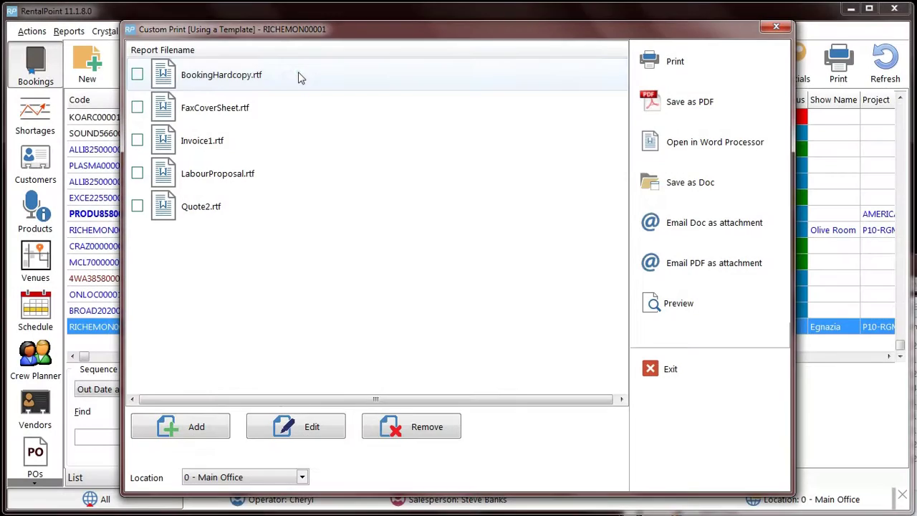
Step: Preview BookingHardcopy.rtf, add the contact's name after the Contact label, and save the report
left_click(298, 75)
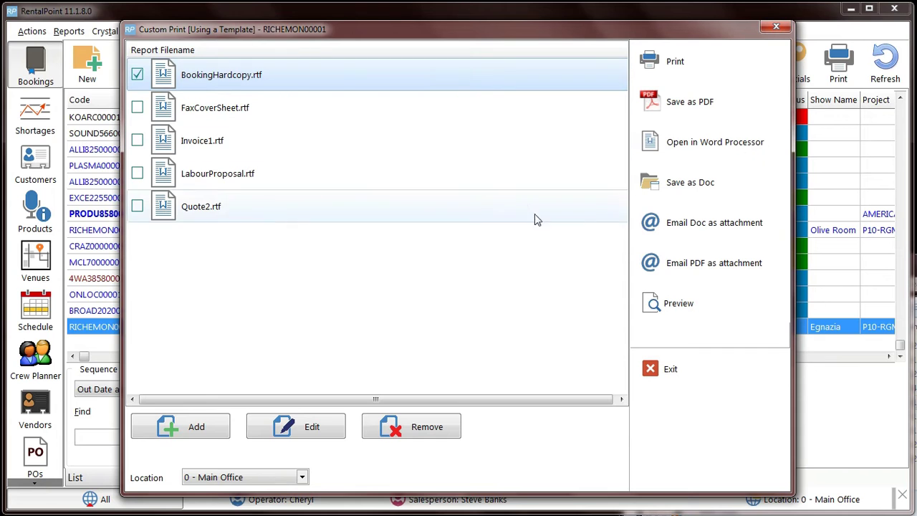
left_click(709, 314)
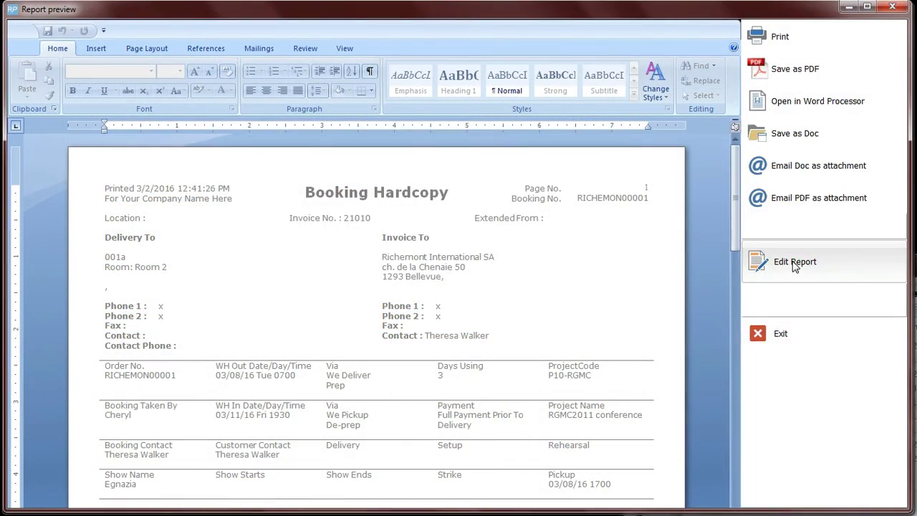
left_click(794, 262)
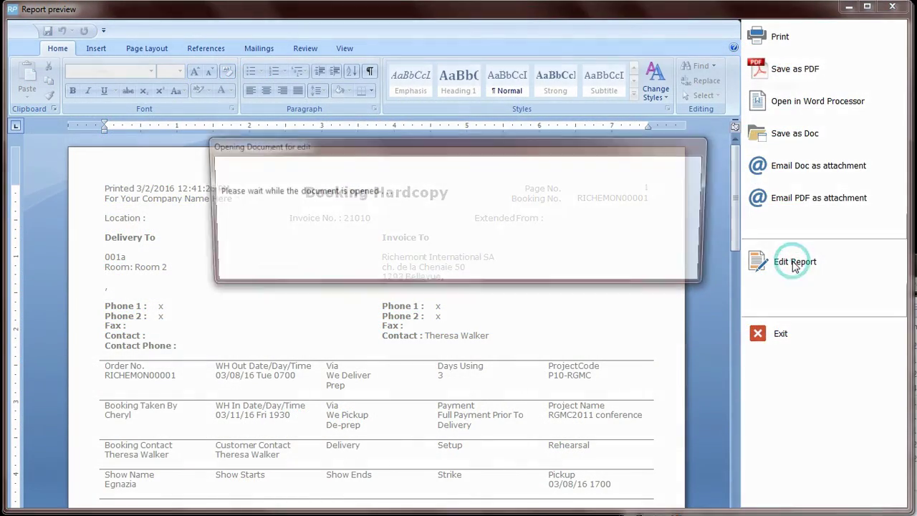
left_click(160, 335)
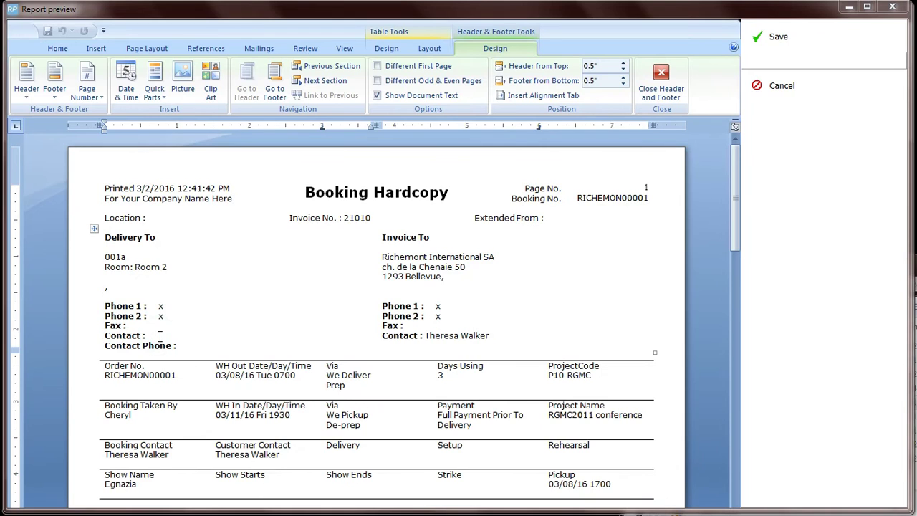
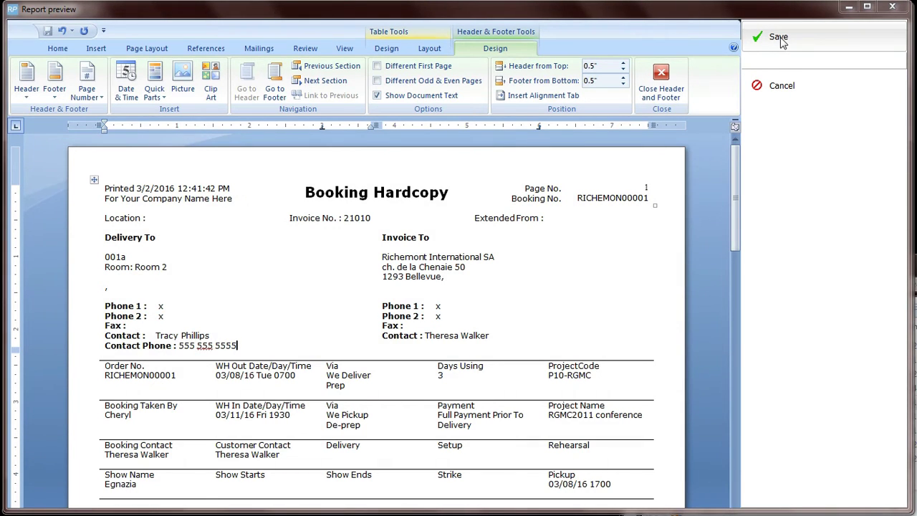
left_click(780, 37)
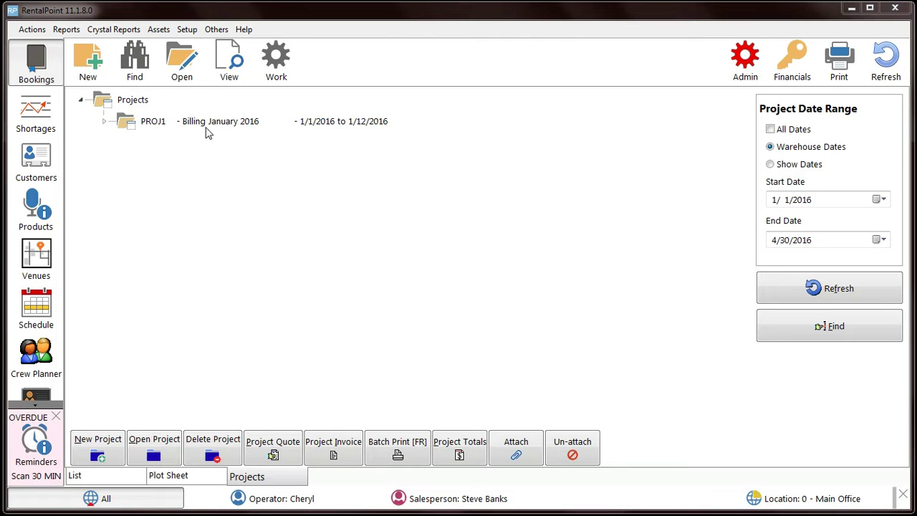
Step: Start Print Project Invoice for PROJ1 and continue to the invoice date step
right_click(212, 125)
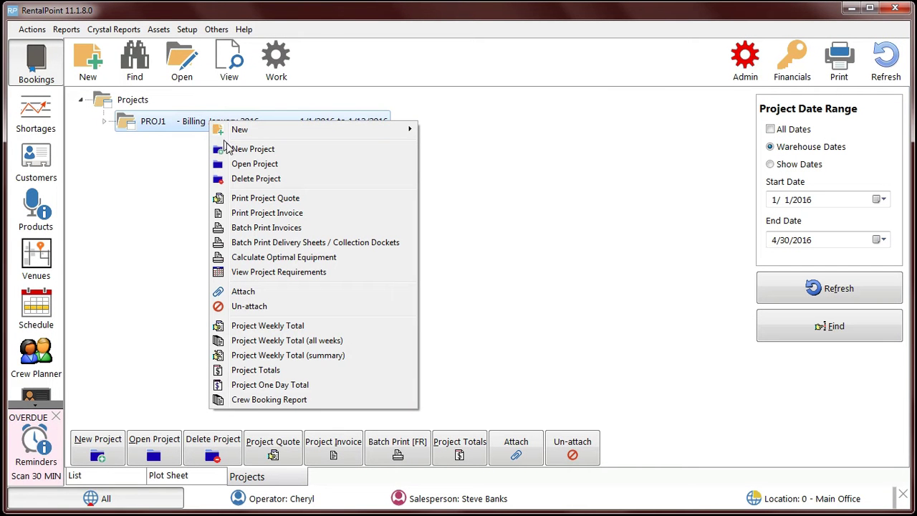
left_click(291, 214)
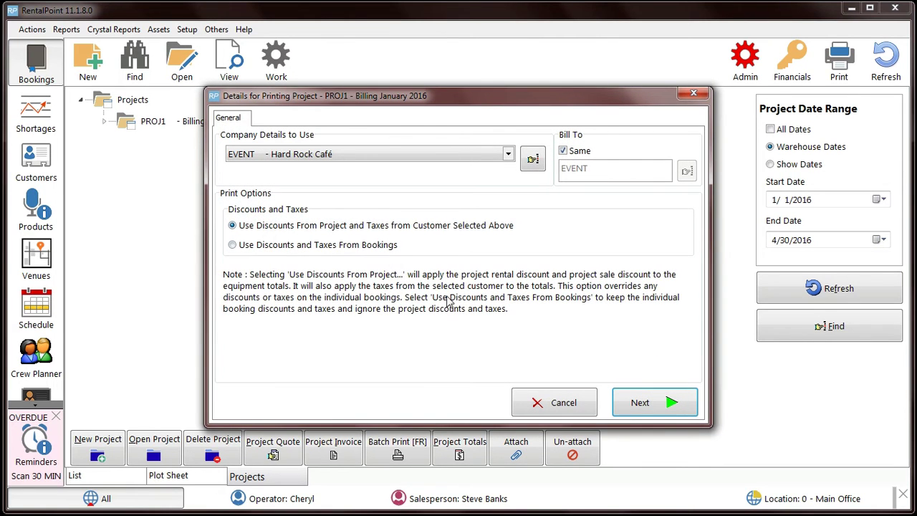
left_click(644, 405)
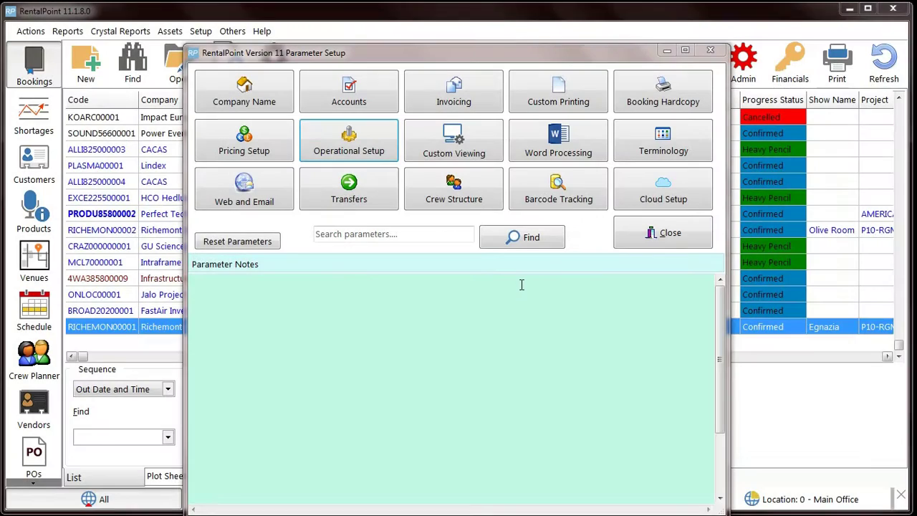
Step: Go to operational parameter 129 and keep location-sensitive equipment search on
left_click(365, 144)
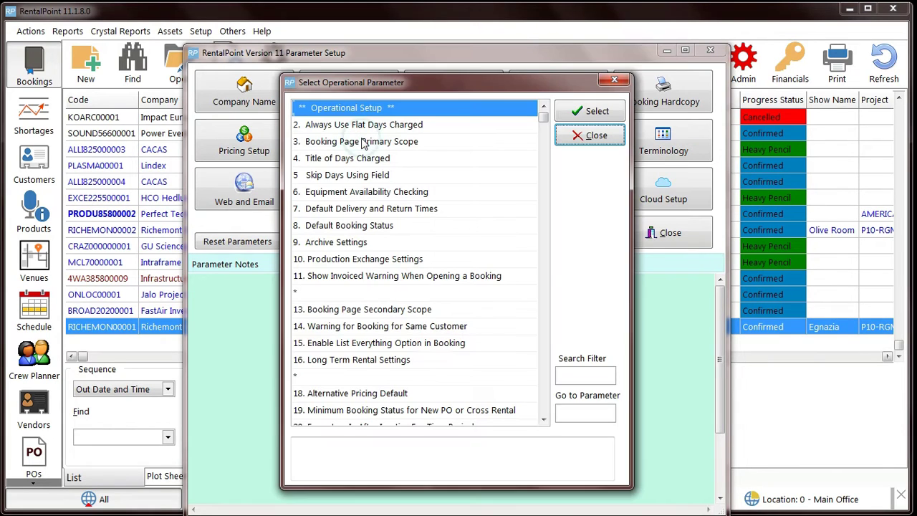
left_click(582, 412)
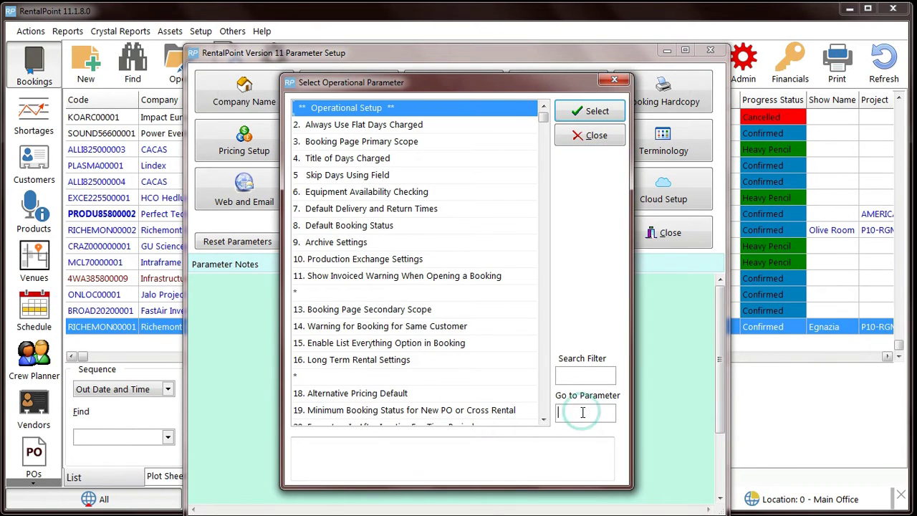
type("129")
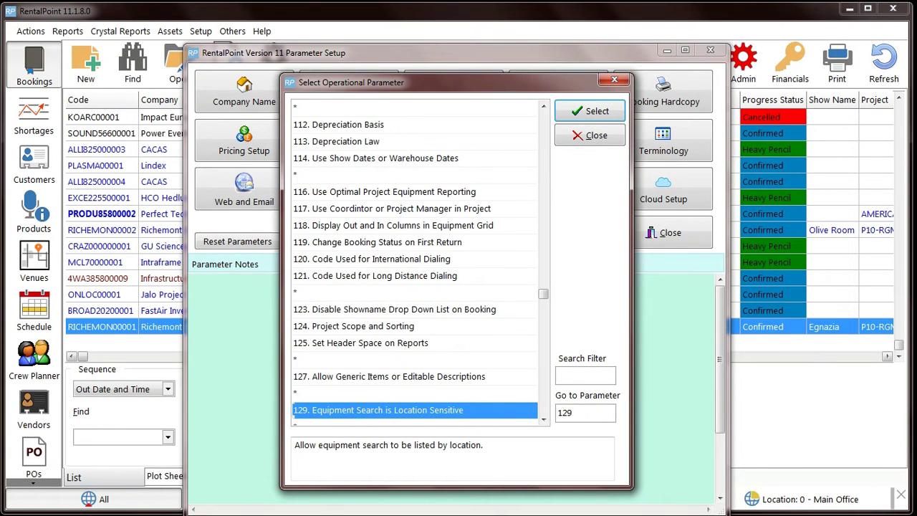
key("Return")
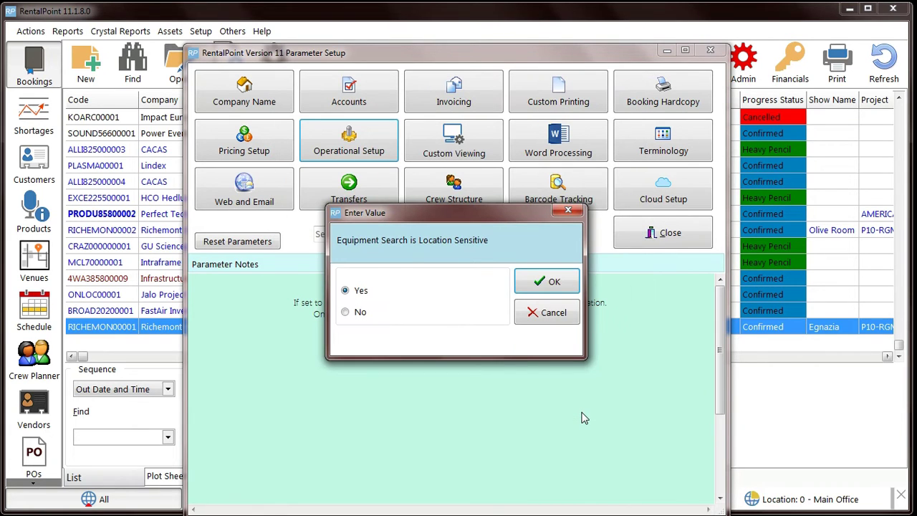
left_click(554, 286)
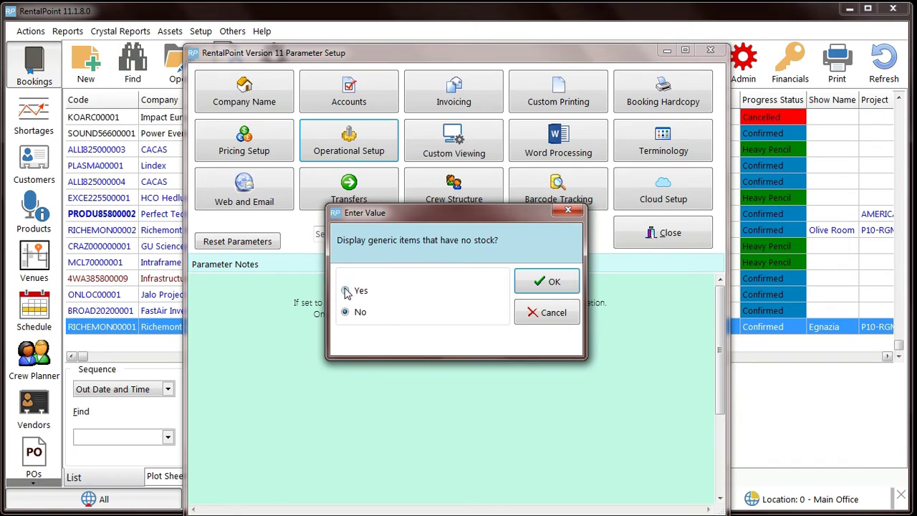
Step: Set generic items, packages and macros with no-stock components to display (Yes)
left_click(351, 291)
left_click(539, 285)
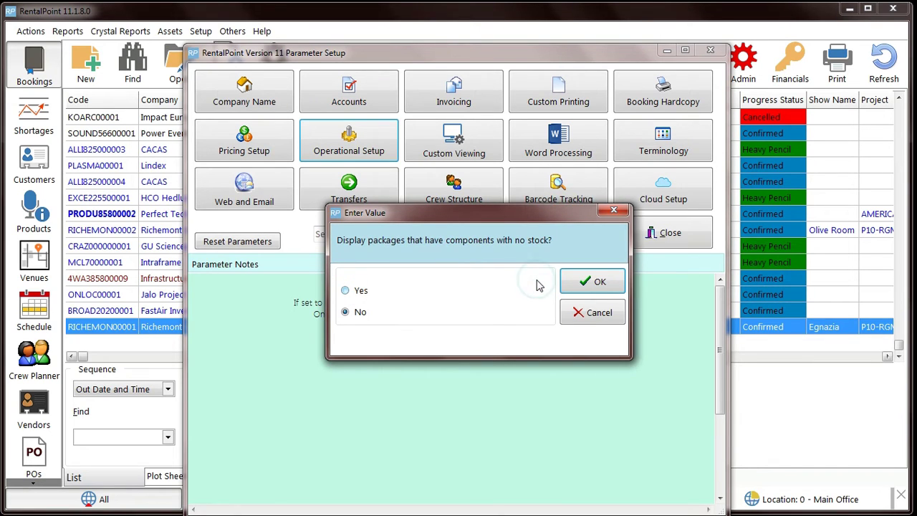
left_click(346, 290)
left_click(588, 283)
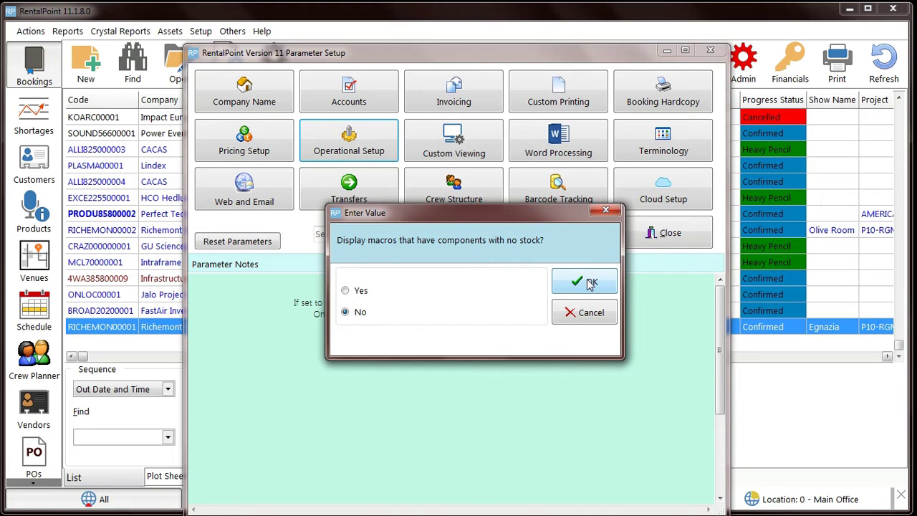
left_click(345, 290)
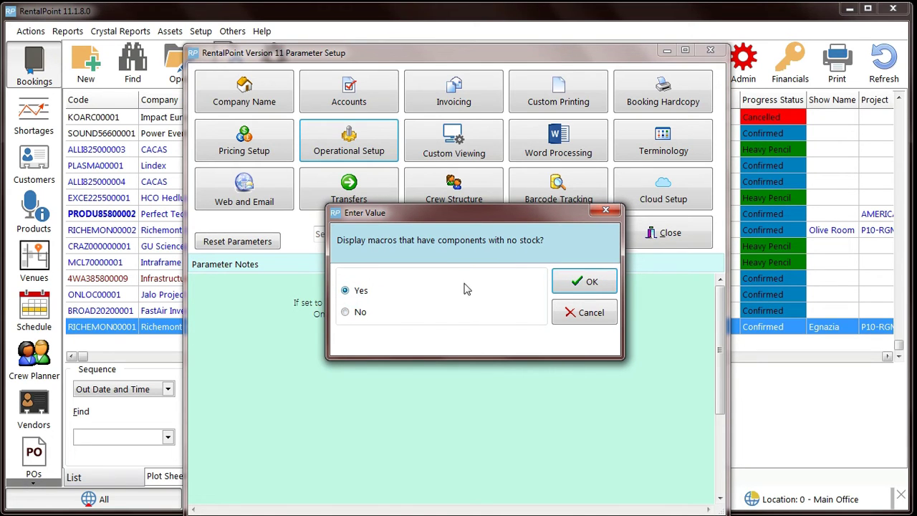
Step: Confirm the macro setting and limit the Inquiry's equipment to location 0 - Main Office
left_click(591, 283)
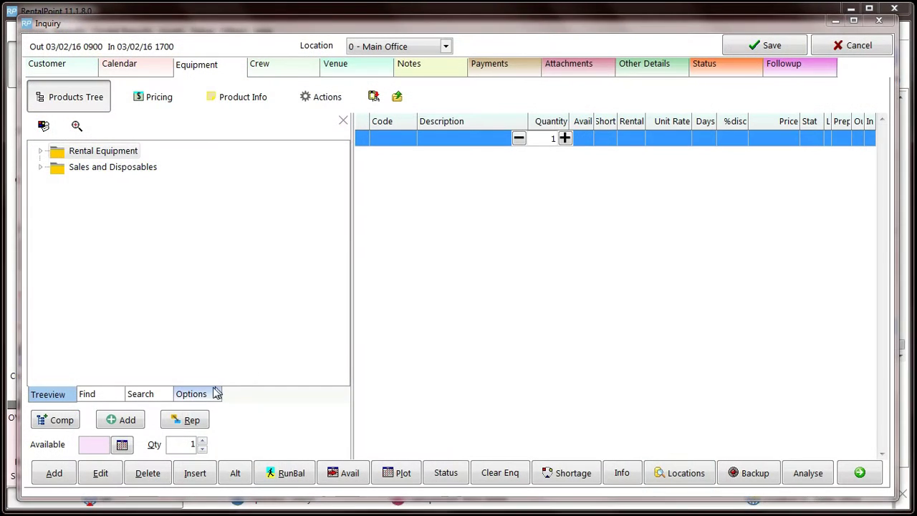
left_click(205, 393)
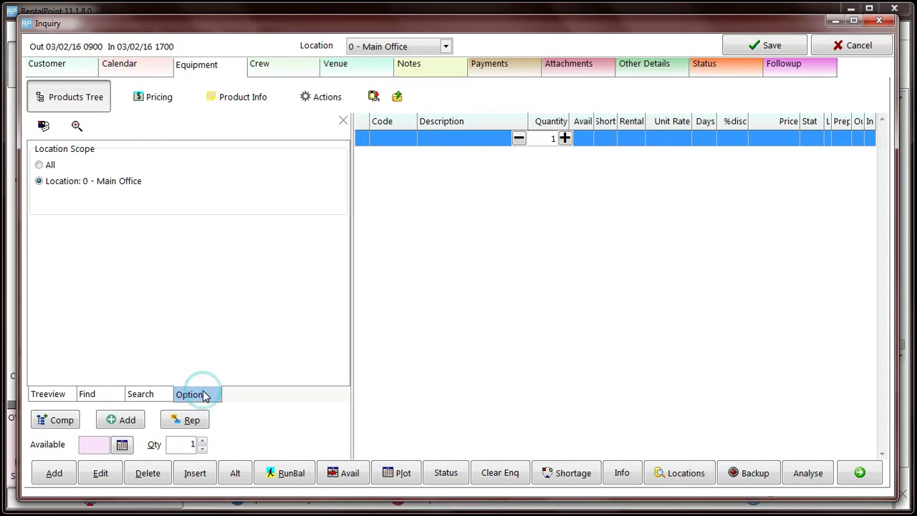
left_click(108, 188)
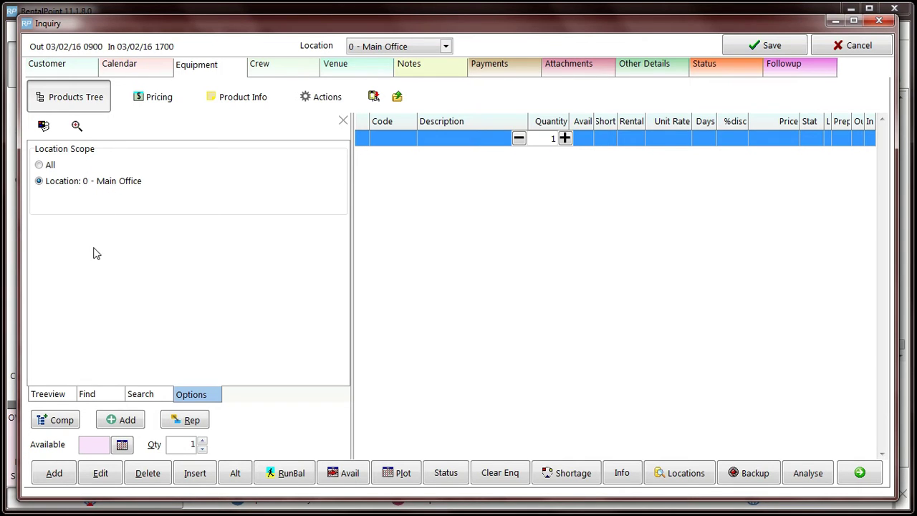
Step: Expand the V-PROJ Projection and STUDIO Studio Rentals groups in the product tree
left_click(43, 392)
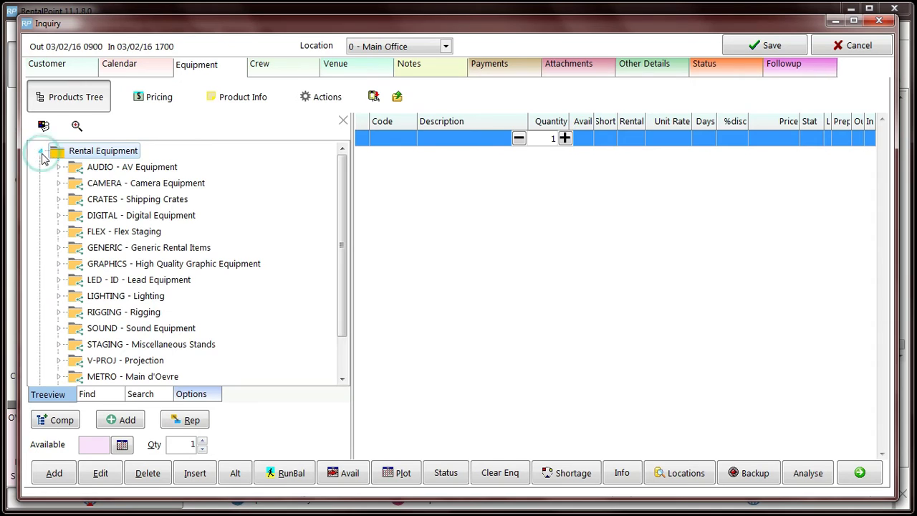
scroll(43, 268, "down", 1)
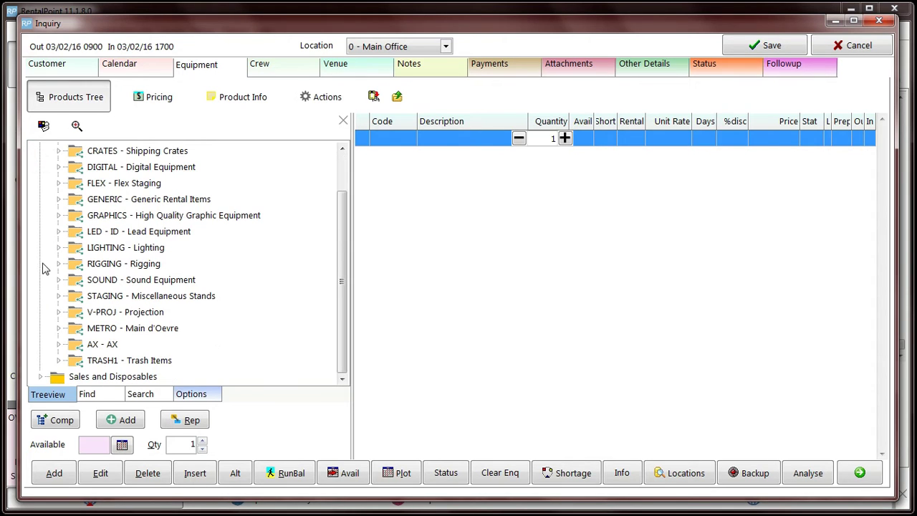
left_click(59, 311)
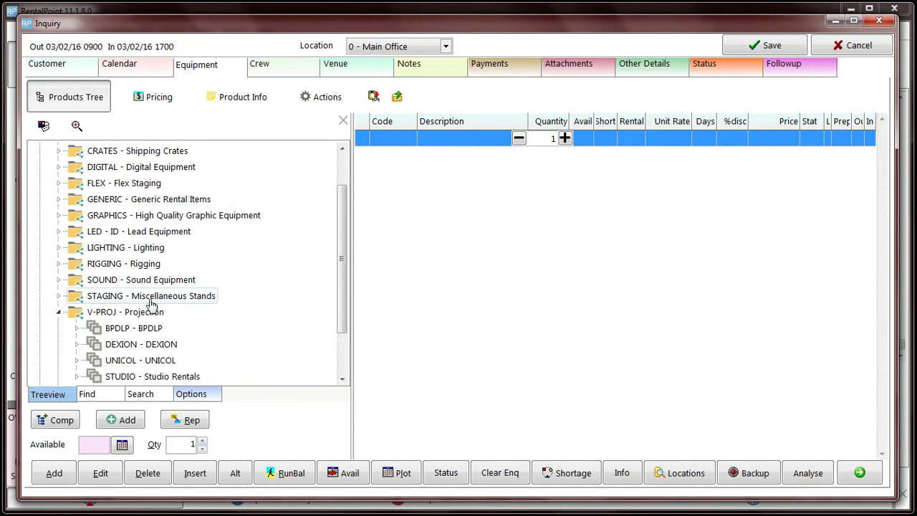
scroll(286, 299, "down", 1)
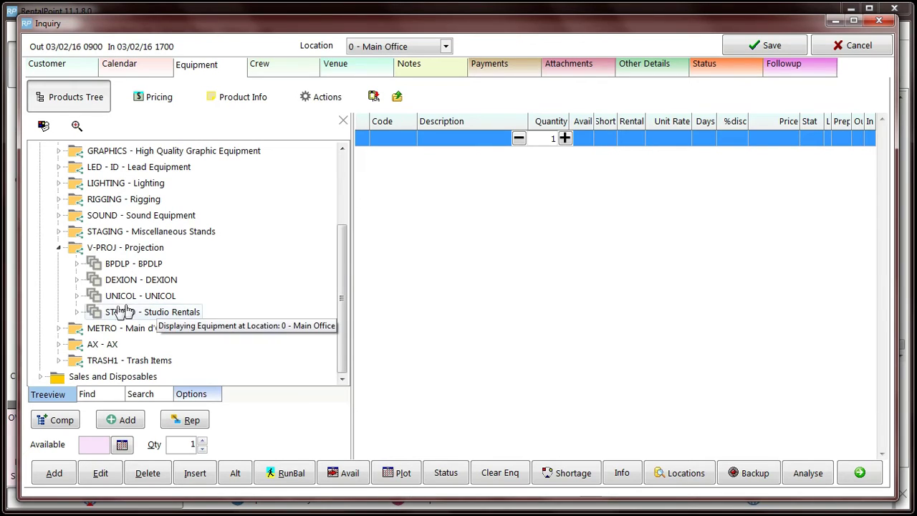
left_click(77, 312)
scroll(311, 308, "down", 1)
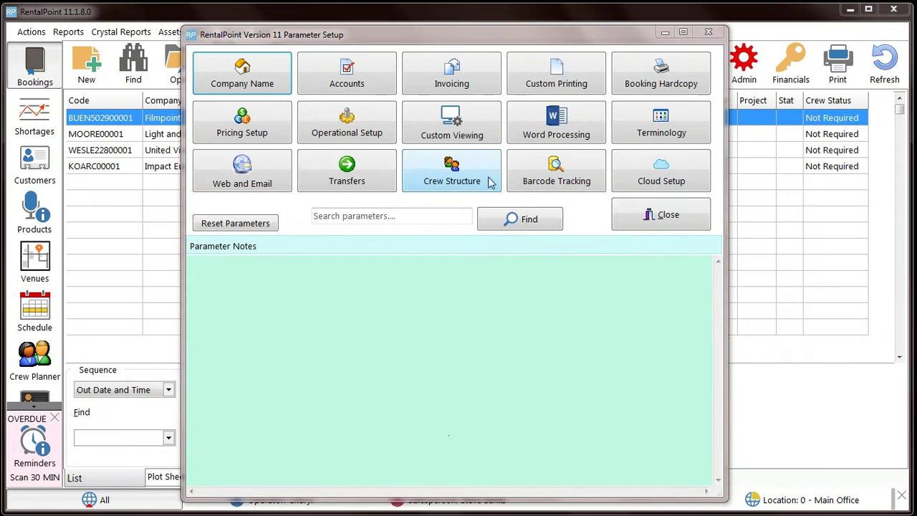
Step: Review Custom Viewing Options, then minimize Parameter Setup to reveal the bookings grid
left_click(467, 127)
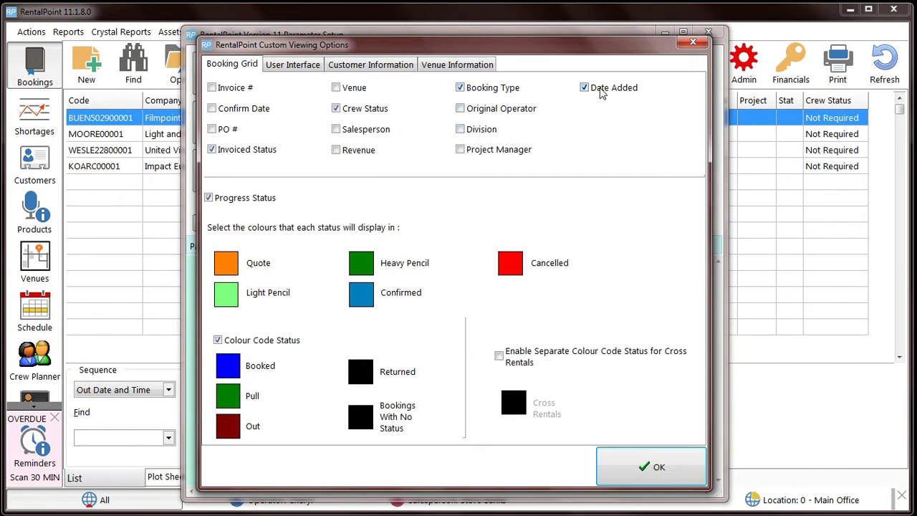
left_click(694, 45)
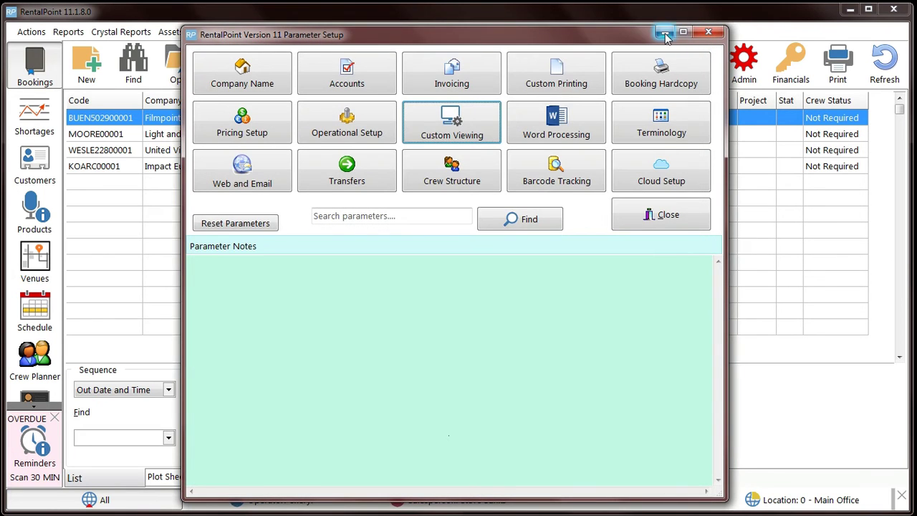
left_click(664, 33)
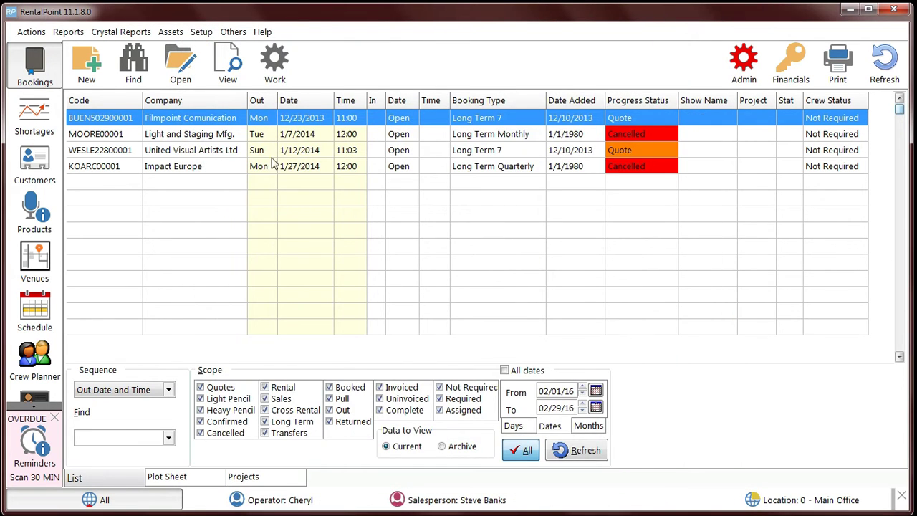
Step: Move the Date Added column ahead of Booking Type using the grid's Column Order options
right_click(218, 185)
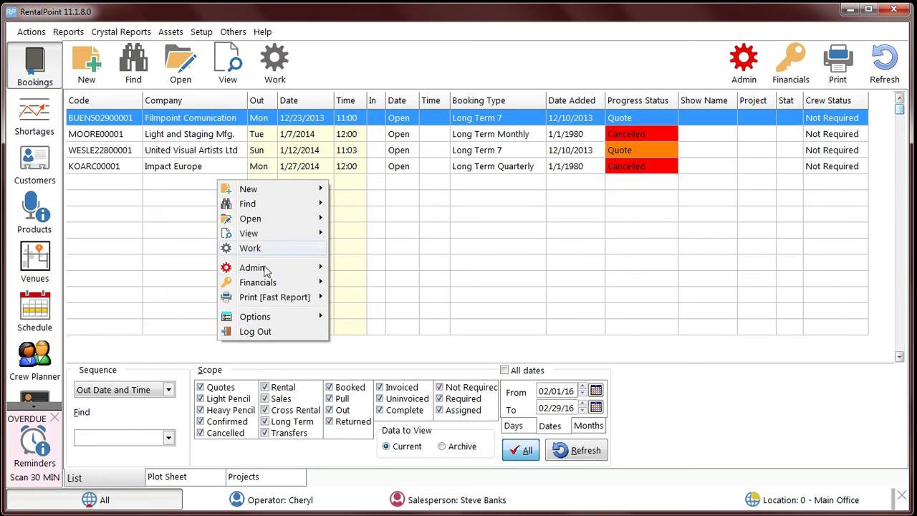
mouse_move(298, 319)
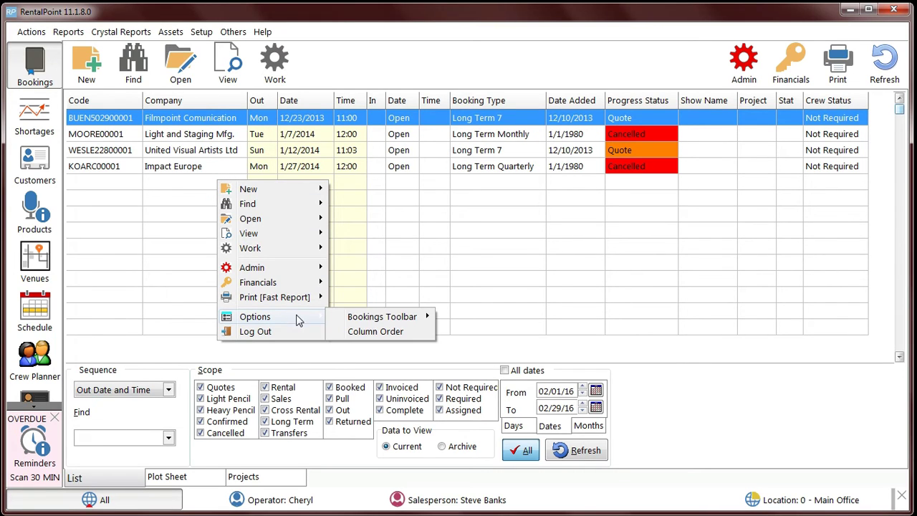
left_click(372, 332)
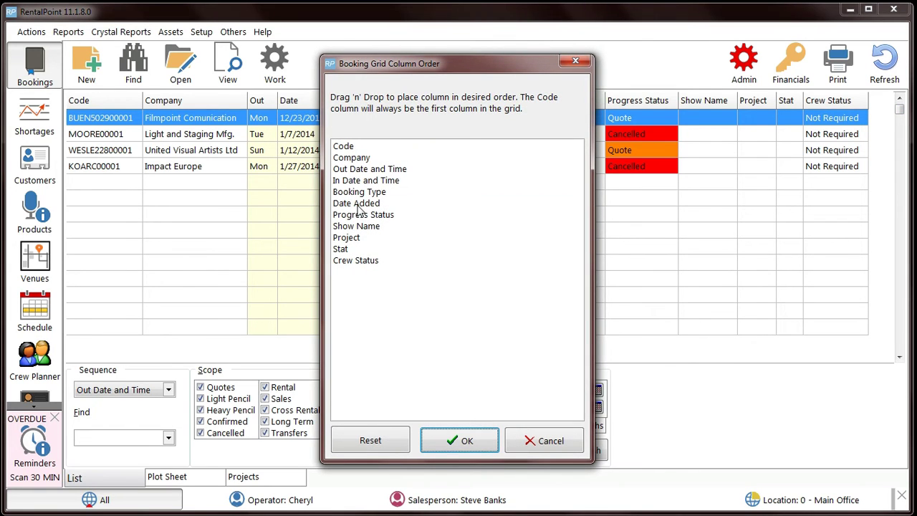
left_click_drag(357, 205, 358, 191)
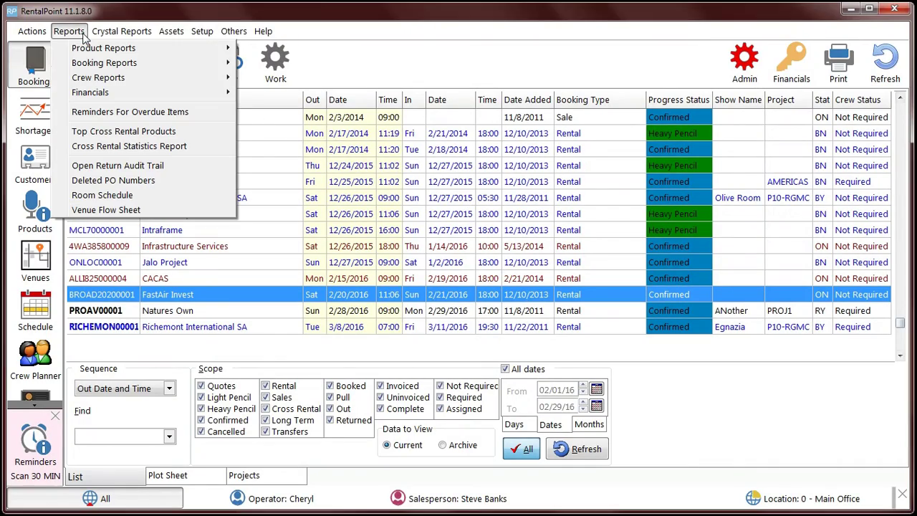
Step: Open the Reminders For Overdue Items report from the Financials reports list
mouse_move(95, 95)
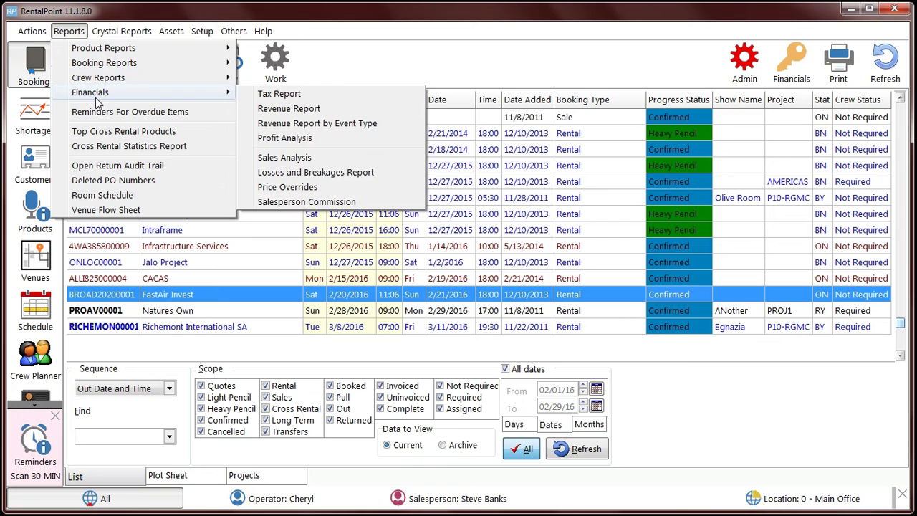
left_click(100, 111)
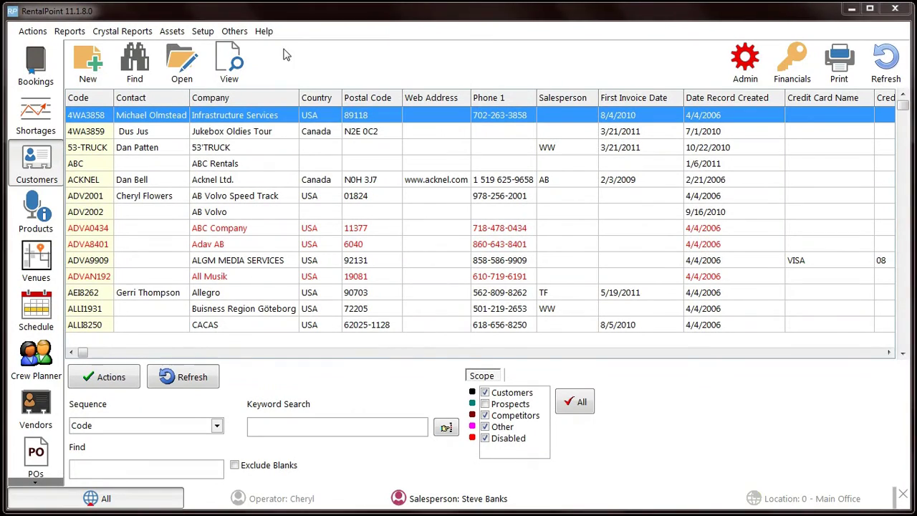
Step: Send RP config files to RP Support with the contact e-mail entered and Remember Me ticked
left_click(265, 32)
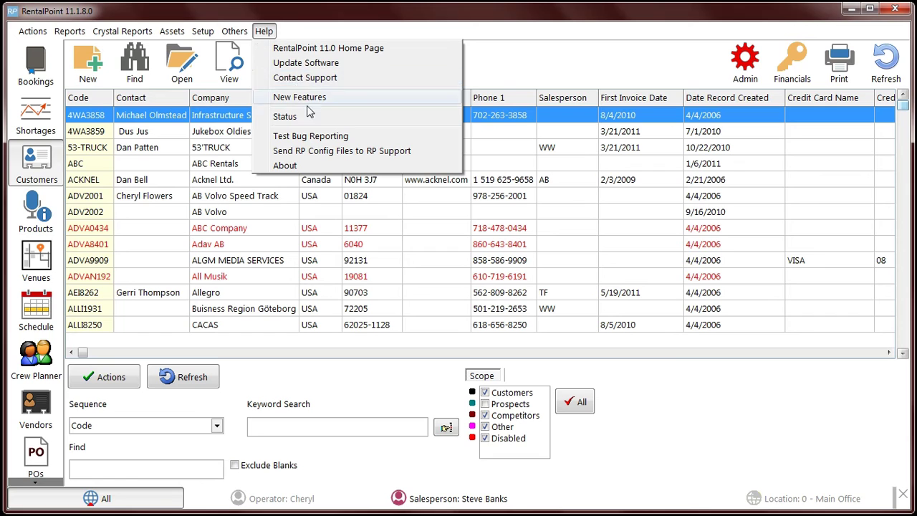
left_click(399, 154)
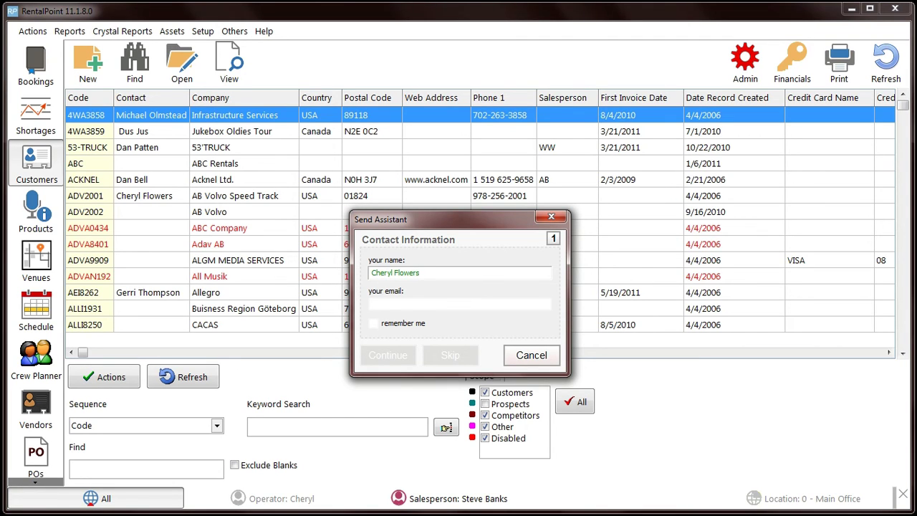
left_click(458, 303)
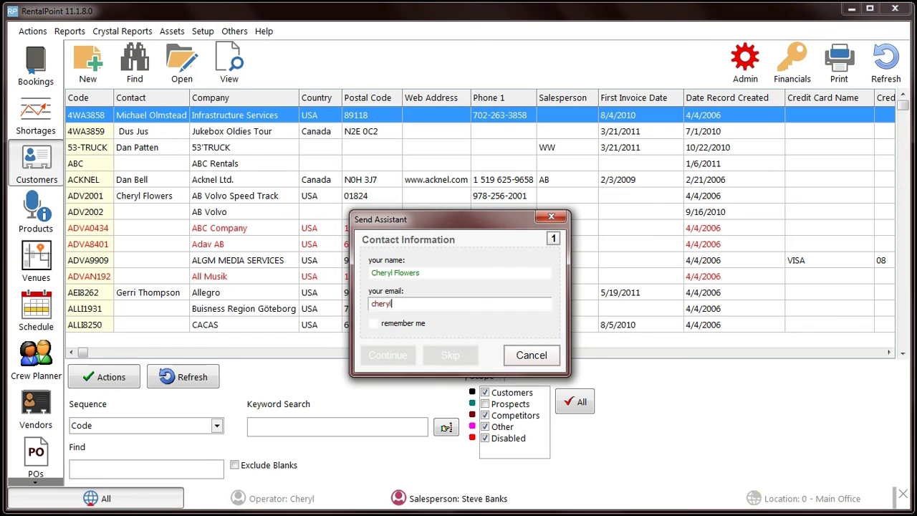
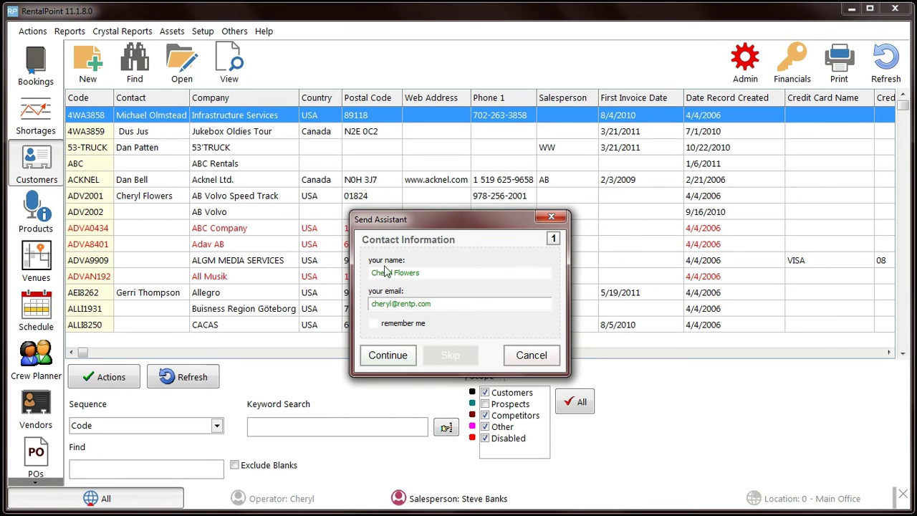
left_click(374, 324)
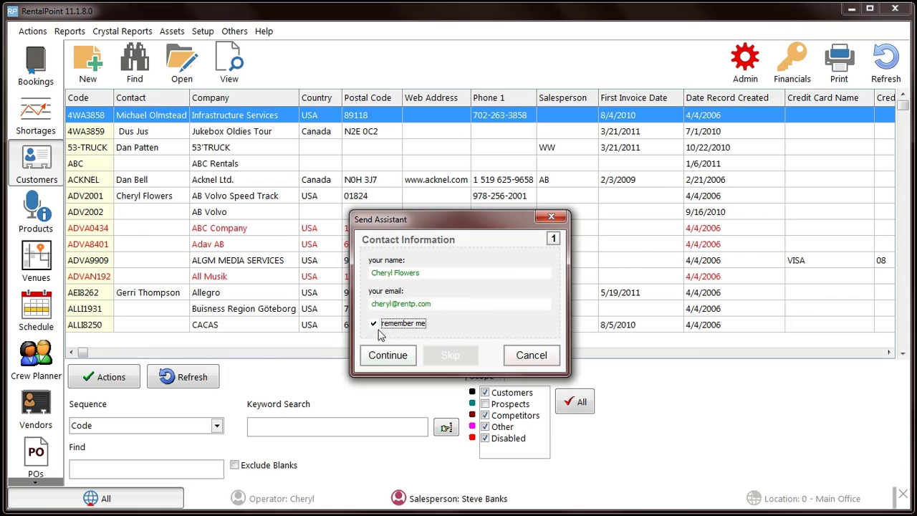
left_click(391, 357)
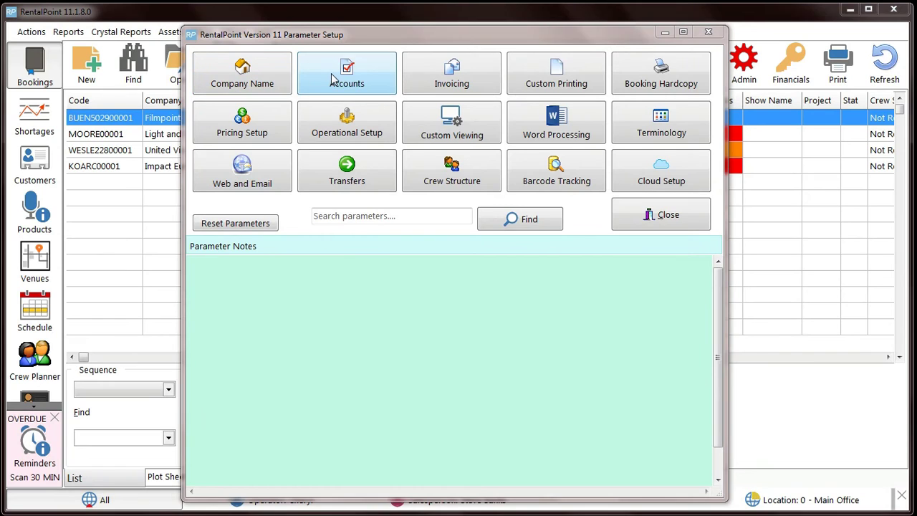
Step: Choose Account Edge 2015 as the accounting package in the Accounts 21. Export Parameters
left_click(332, 78)
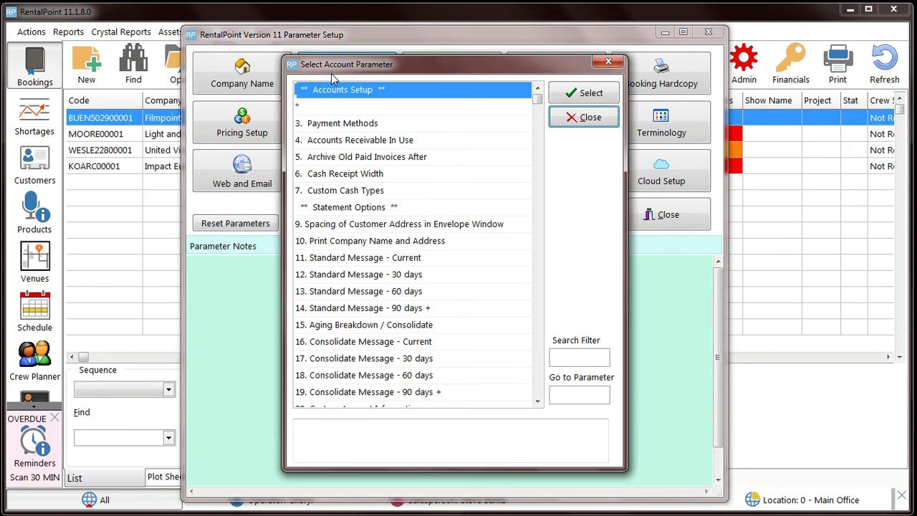
left_click(537, 401)
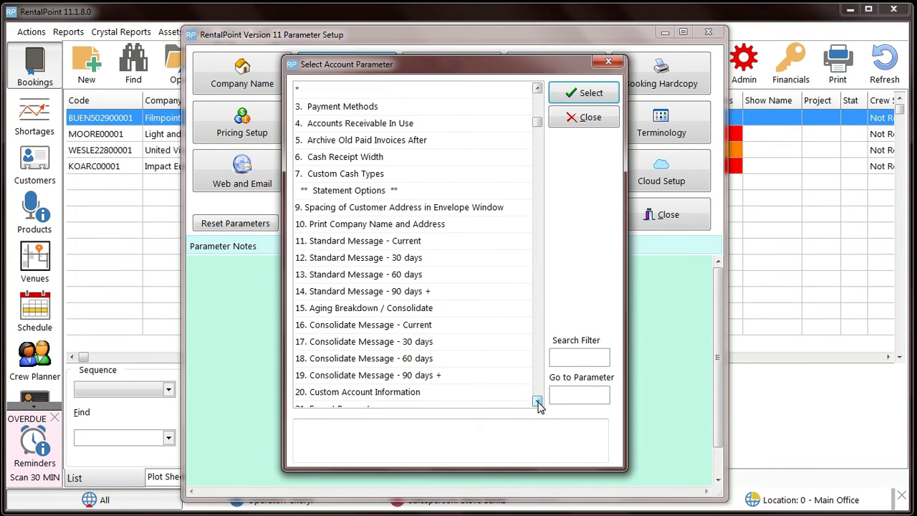
left_click(537, 401)
left_click(537, 401)
double_click(365, 377)
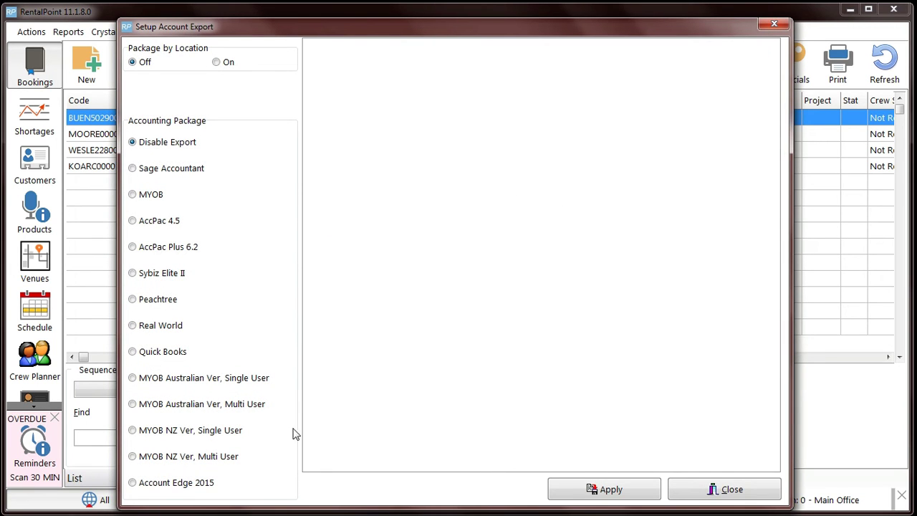
left_click(204, 484)
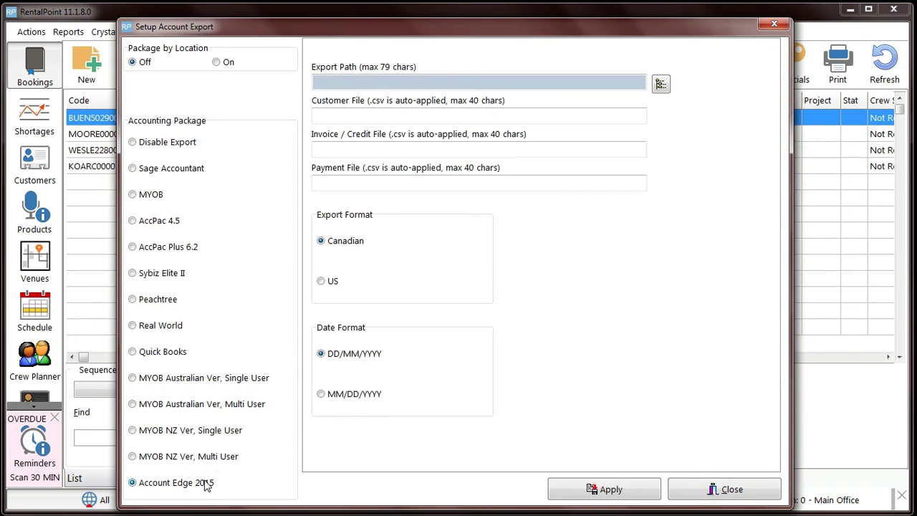
left_click(332, 115)
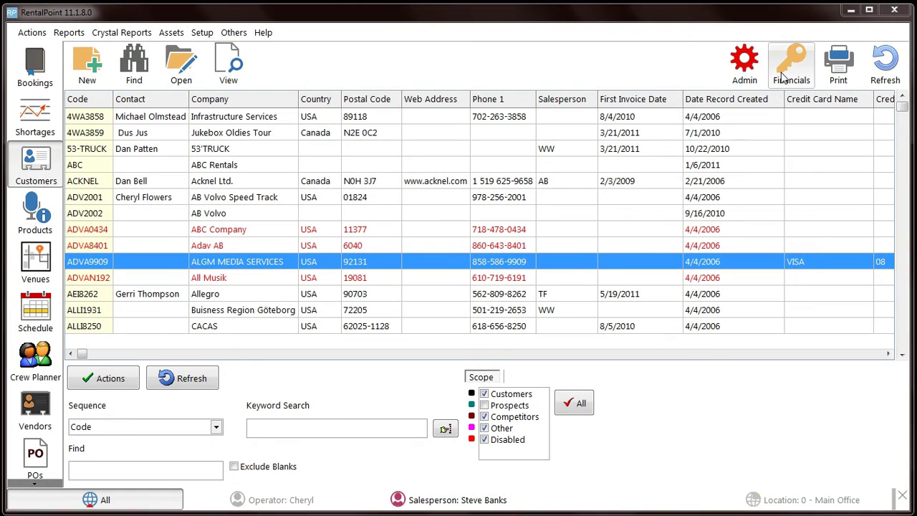
Step: Change the 500.00 payment dated 02/20/15 from Cheque to Cash in its receipt details
left_click(782, 77)
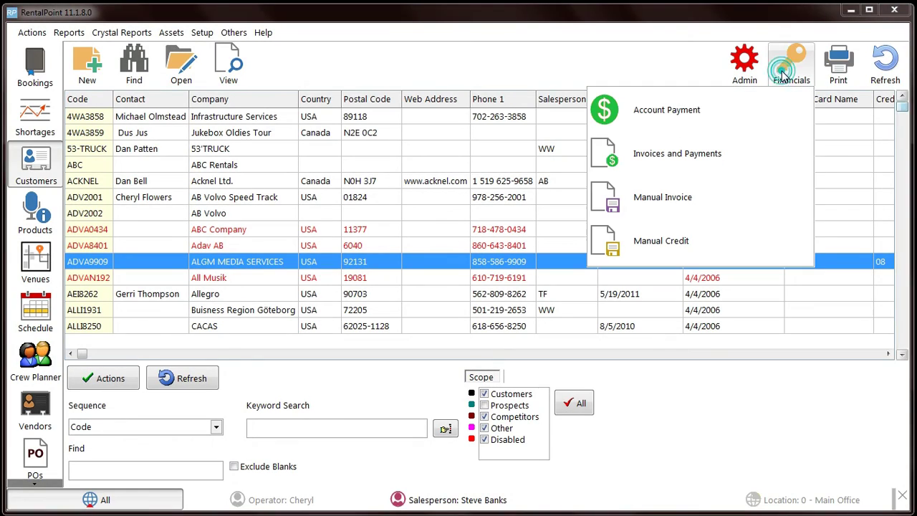
left_click(723, 152)
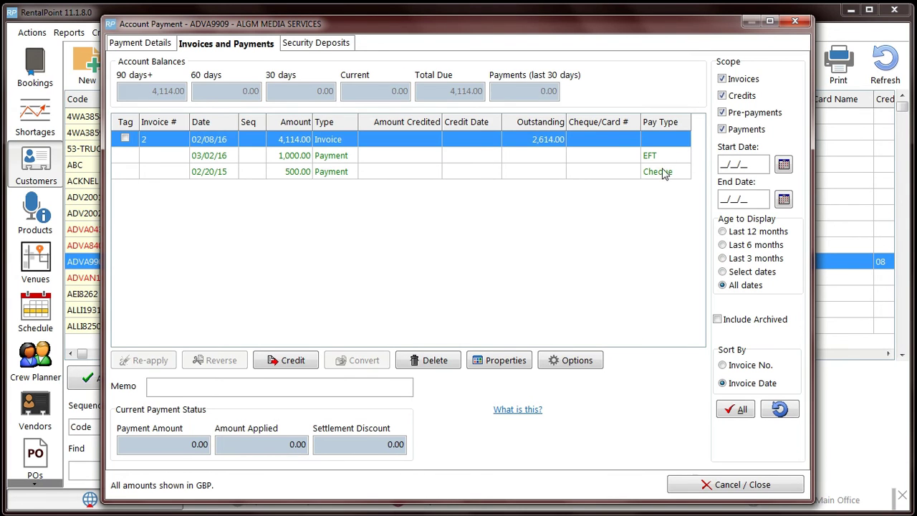
left_click(661, 174)
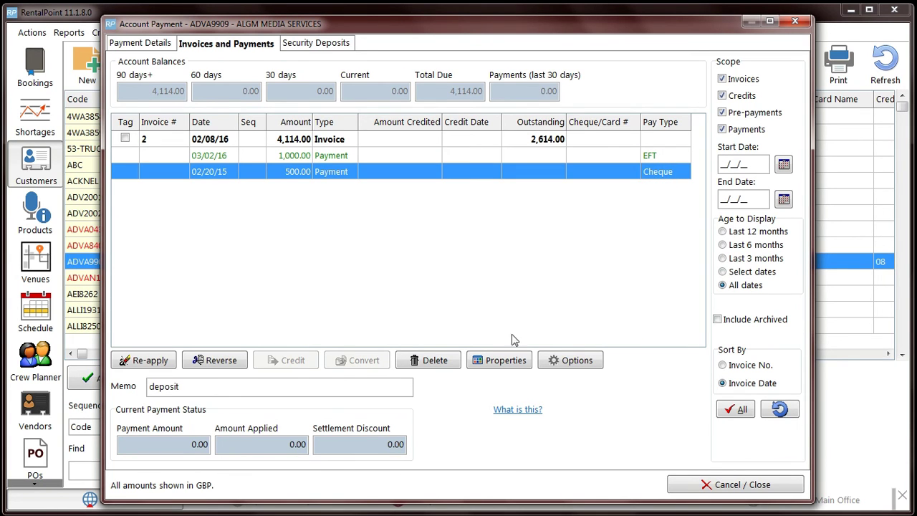
left_click(501, 362)
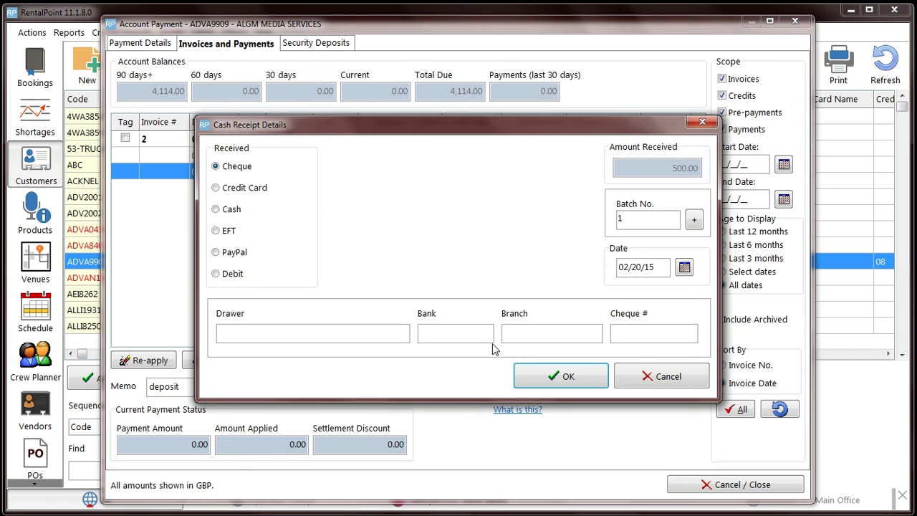
left_click(217, 210)
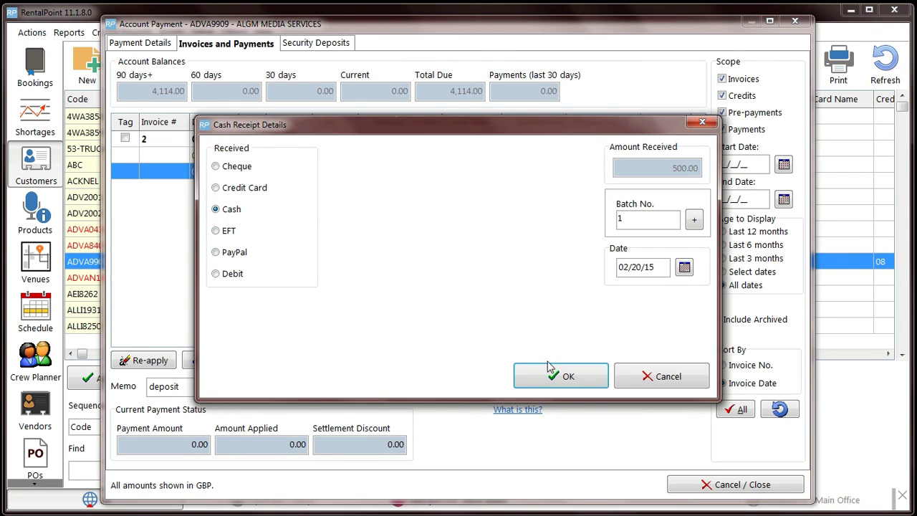